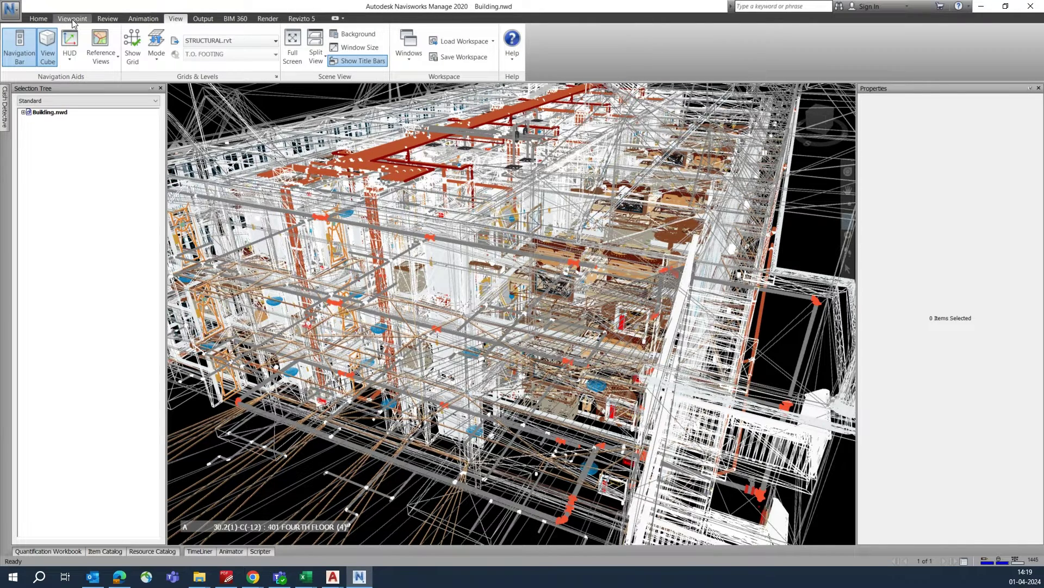
Hide the Selection Tree and show it again
{"action": "left_click", "coordinate": [41, 20]}
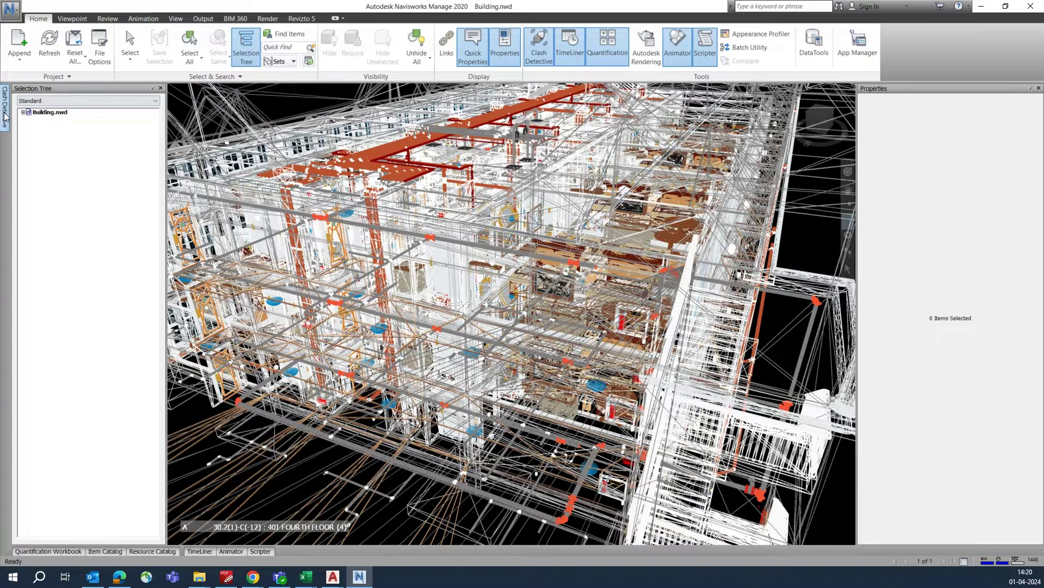
{"action": "mouse_move", "coordinate": [5, 116]}
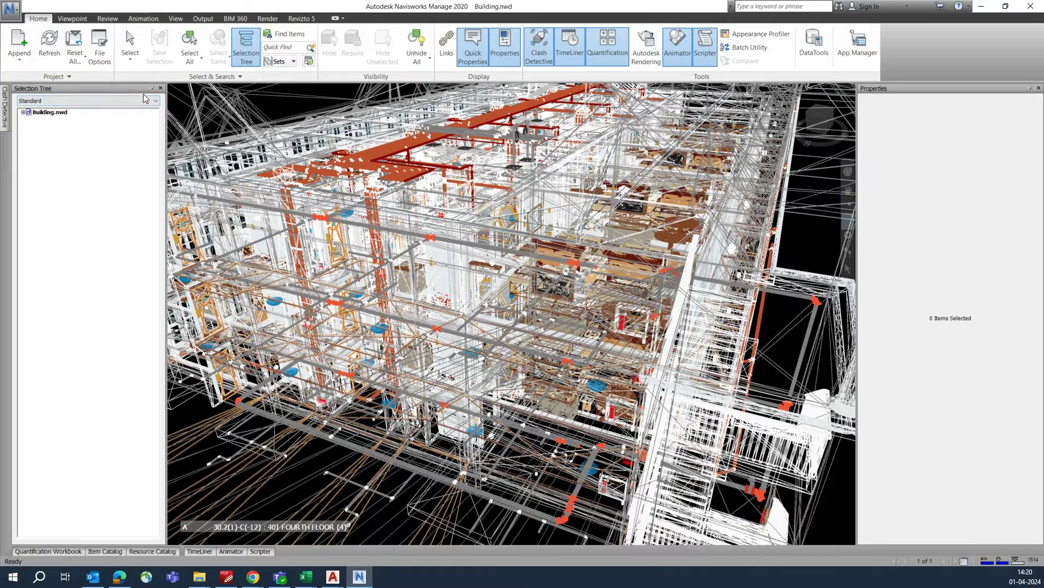
{"action": "left_click", "coordinate": [245, 50]}
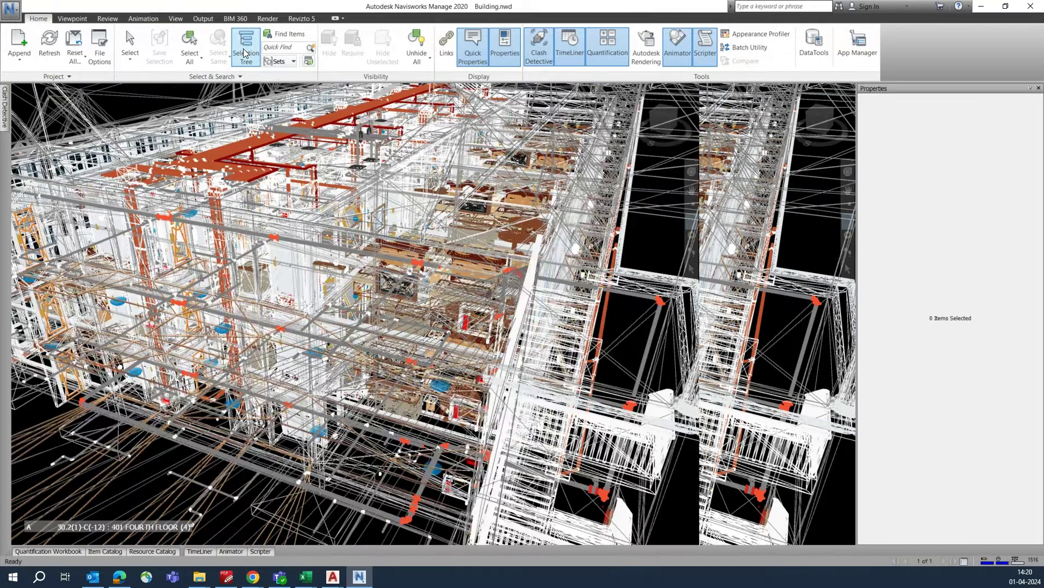
{"action": "left_click", "coordinate": [243, 48]}
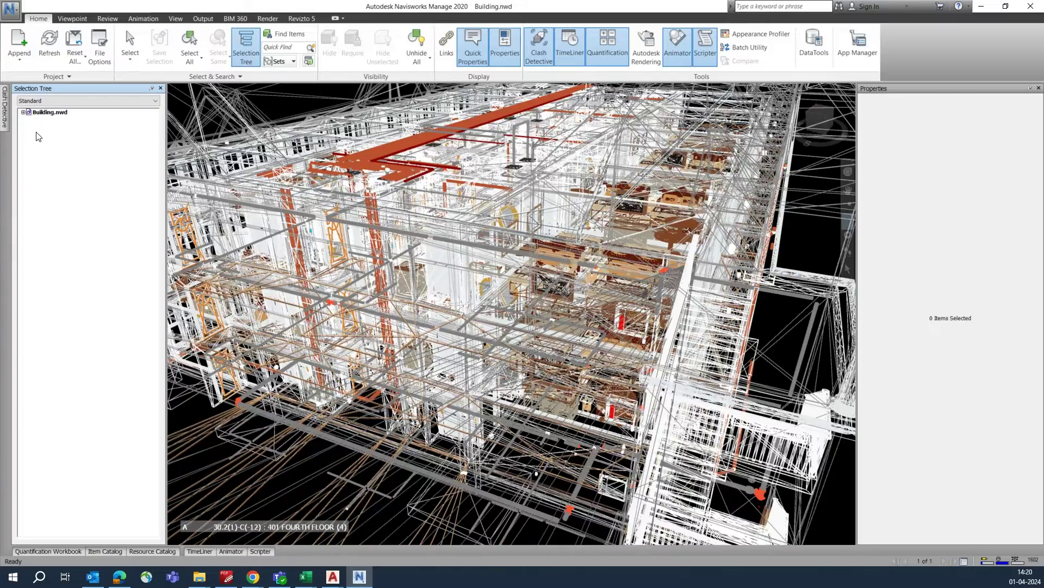
Expand Building.nwd in the Selection Tree and highlight the mechanical, electrical, sprinkler and structural files in turn, then clear the selection
{"action": "left_click", "coordinate": [26, 114]}
{"action": "left_click", "coordinate": [23, 112]}
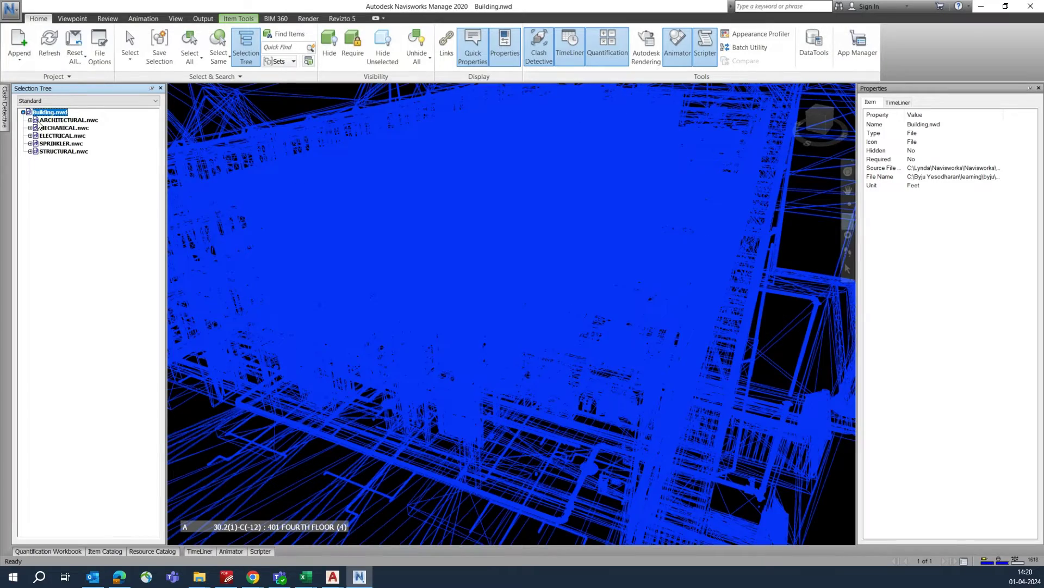
{"action": "left_click", "coordinate": [55, 127]}
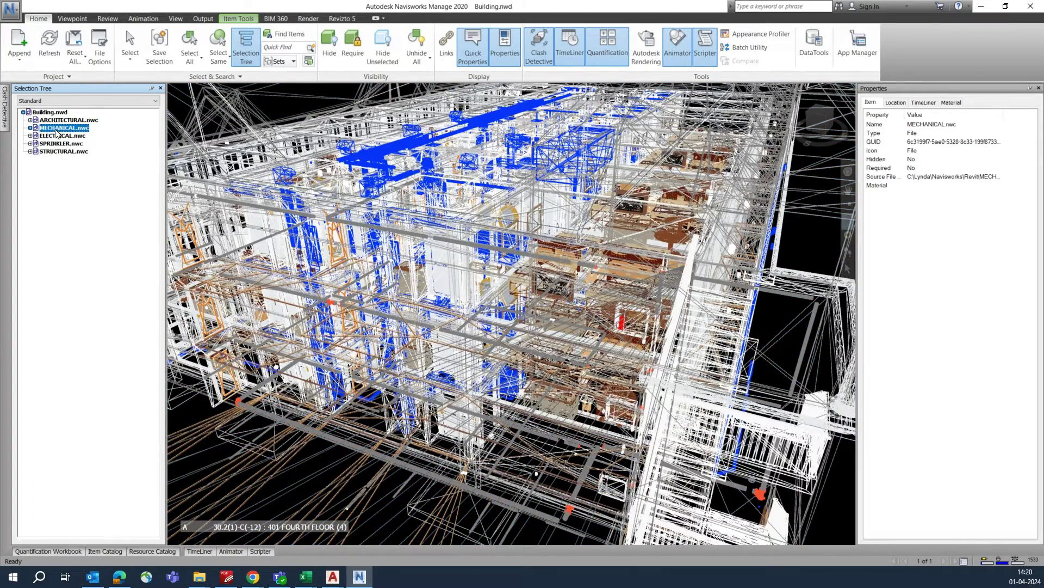
{"action": "left_click", "coordinate": [57, 136]}
{"action": "left_click", "coordinate": [60, 143]}
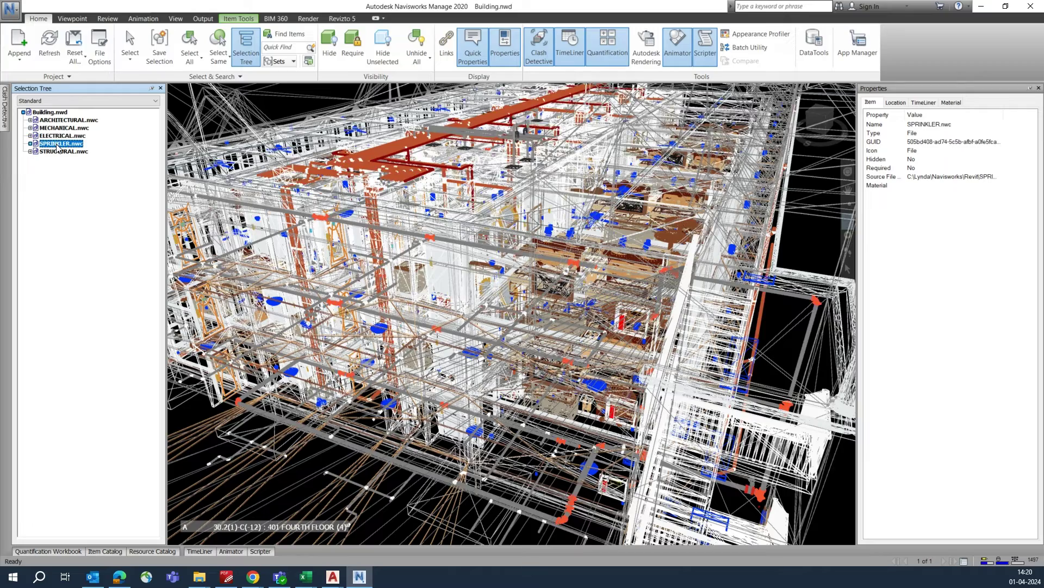
{"action": "left_click", "coordinate": [59, 151]}
{"action": "key", "text": "Escape"}
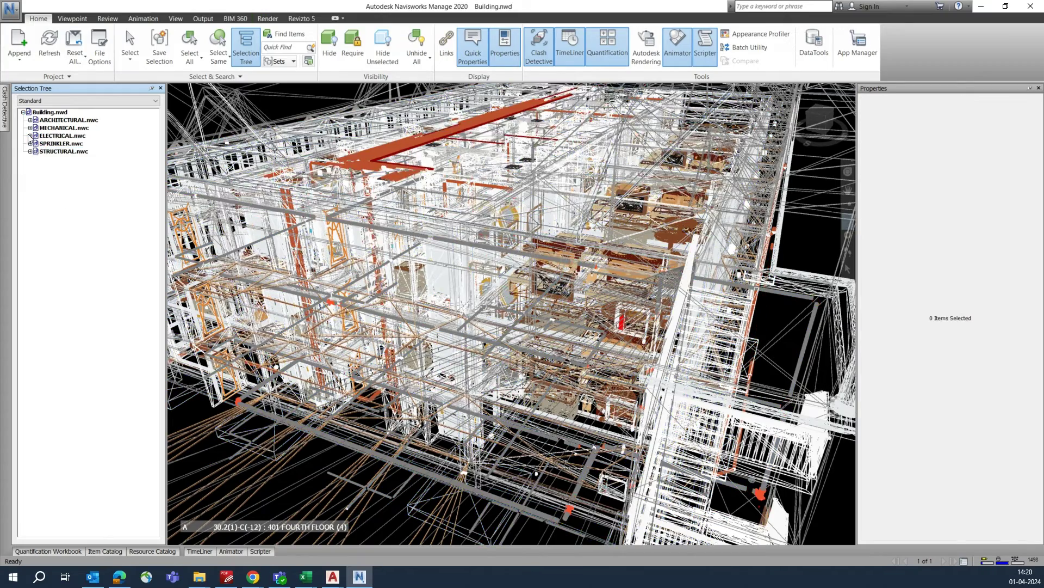
Add a clash test named Mech_Electrical in Clash Detective and widen the test list's name column
{"action": "left_click", "coordinate": [5, 114]}
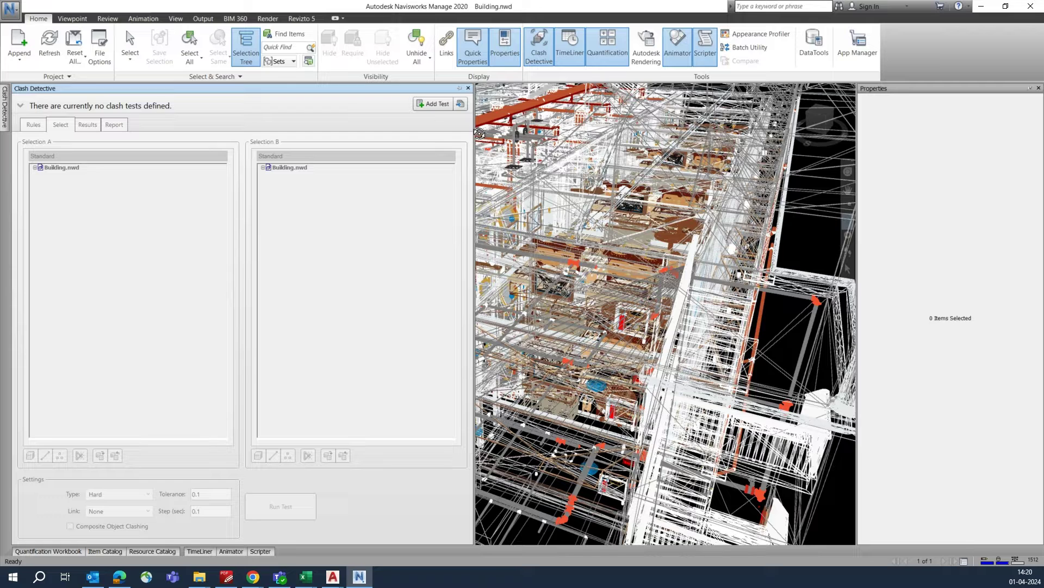
{"action": "left_click", "coordinate": [434, 105]}
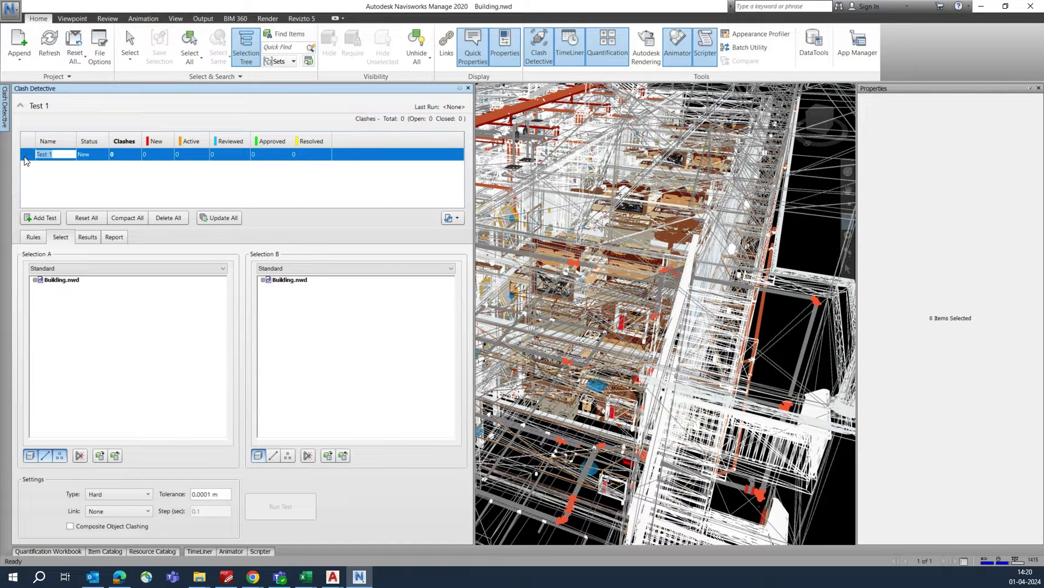
{"action": "type", "text": "m"}
{"action": "type", "text": "M"}
{"action": "type", "text": "ech_Electrical"}
{"action": "left_click_drag", "start_coordinate": [77, 143], "coordinate": [146, 143]}
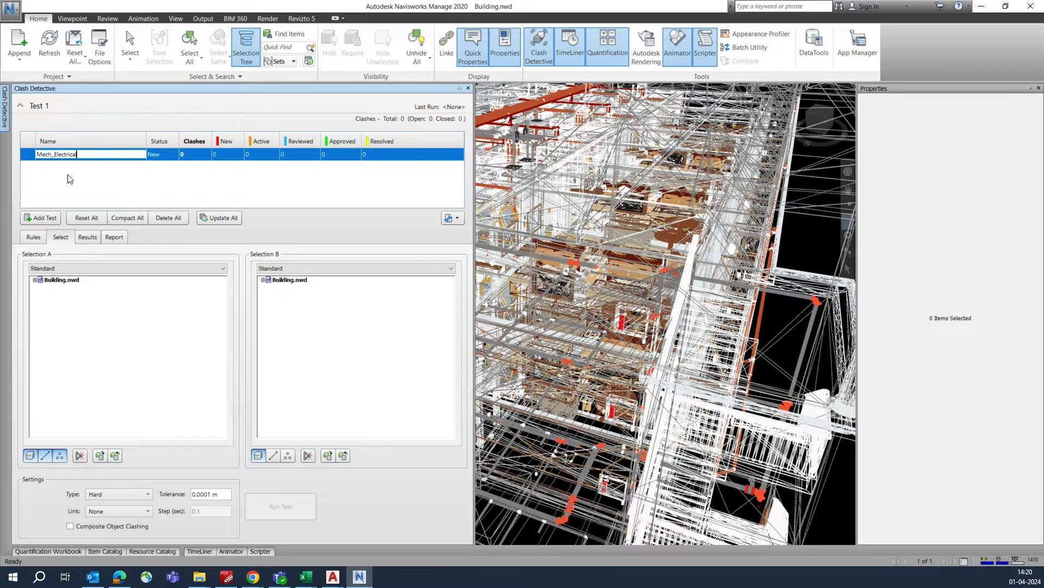
{"action": "left_click", "coordinate": [29, 161]}
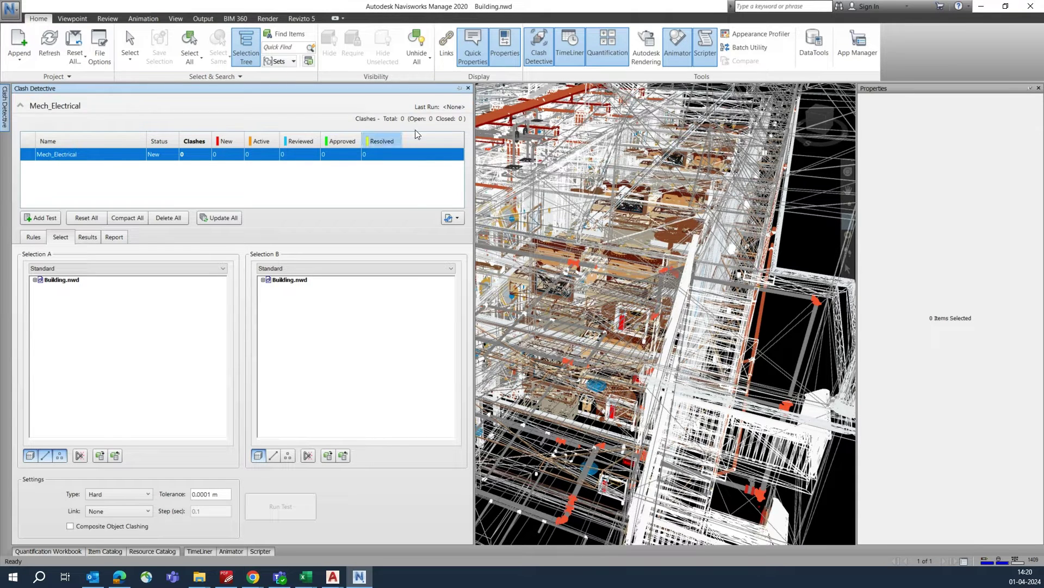
Add a second clash test and name it Diuct With Sprinkler
{"action": "left_click", "coordinate": [38, 219]}
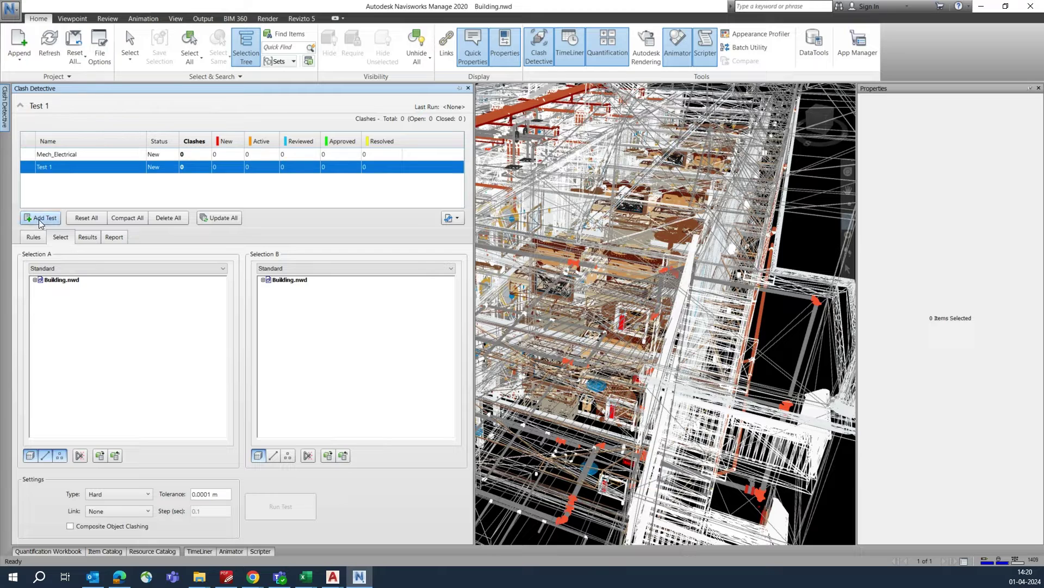
{"action": "left_click", "coordinate": [62, 167]}
{"action": "left_click", "coordinate": [62, 167]}
{"action": "left_click_drag", "start_coordinate": [52, 167], "coordinate": [34, 172]}
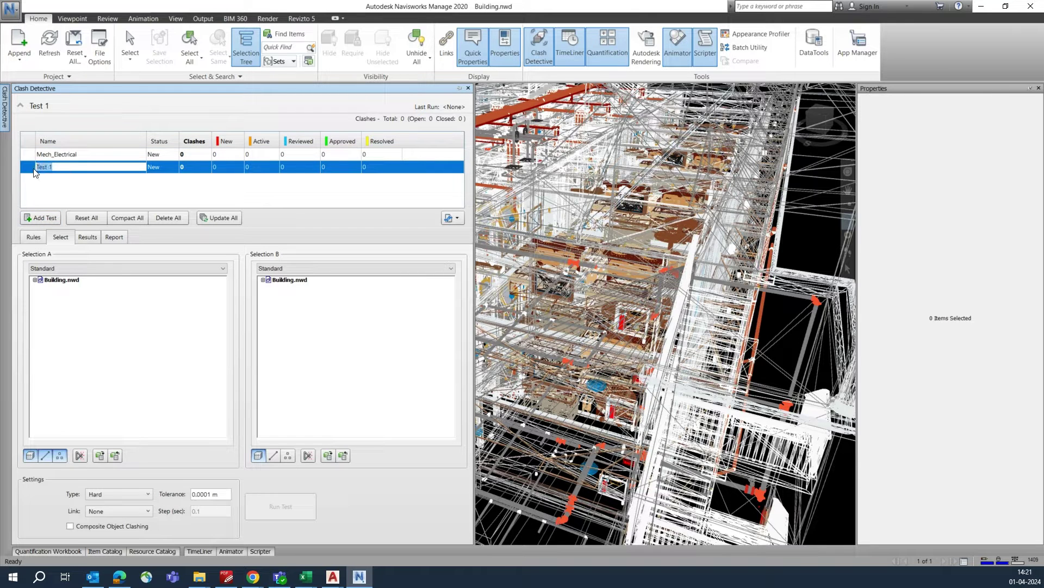
{"action": "type", "text": "D"}
{"action": "type", "text": "iuct ITH"}
{"action": "key", "text": "BackSpace"}
{"action": "key", "text": "BackSpace"}
{"action": "key", "text": "BackSpace"}
{"action": "type", "text": "w"}
{"action": "key", "text": "BackSpace"}
{"action": "type", "text": "With Sprin"}
{"action": "left_click", "coordinate": [26, 174]}
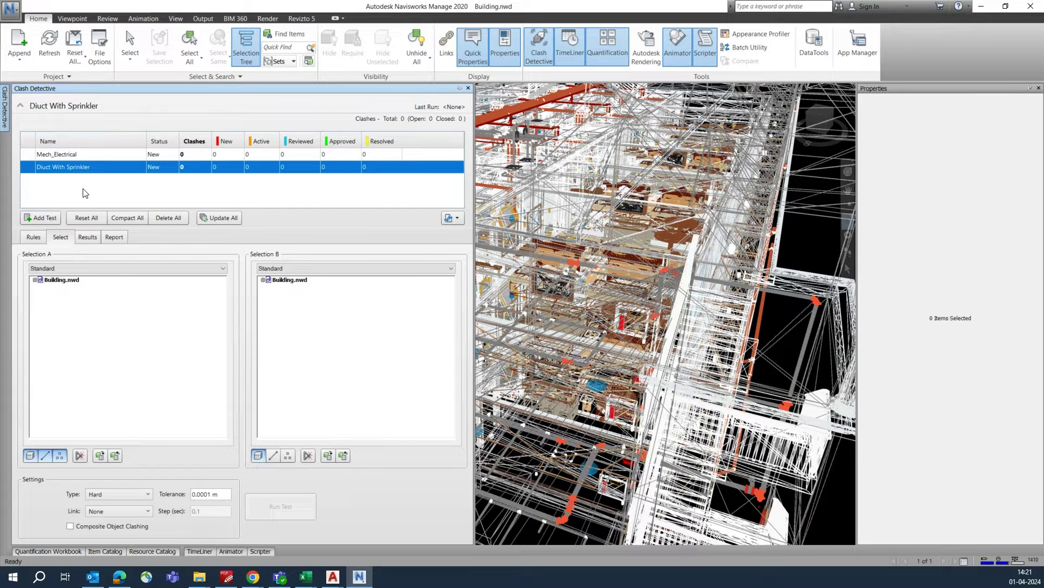
Add a third clash test and name it Duct With Electrical
{"action": "left_click", "coordinate": [47, 218]}
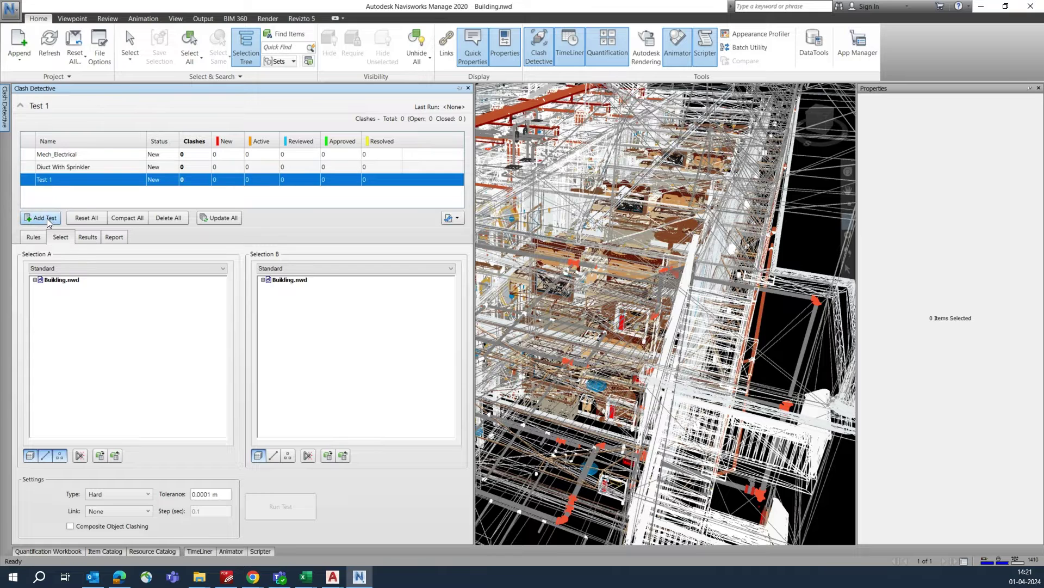
{"action": "left_click", "coordinate": [69, 181]}
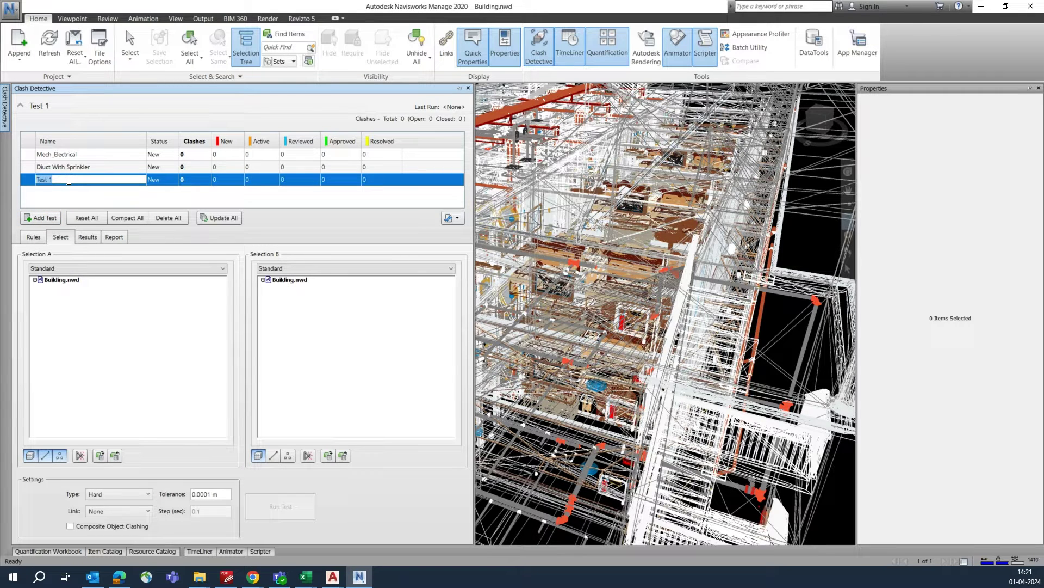
{"action": "key", "text": "BackSpace"}
{"action": "type", "text": "Duct With Electrical"}
{"action": "left_click", "coordinate": [25, 181]}
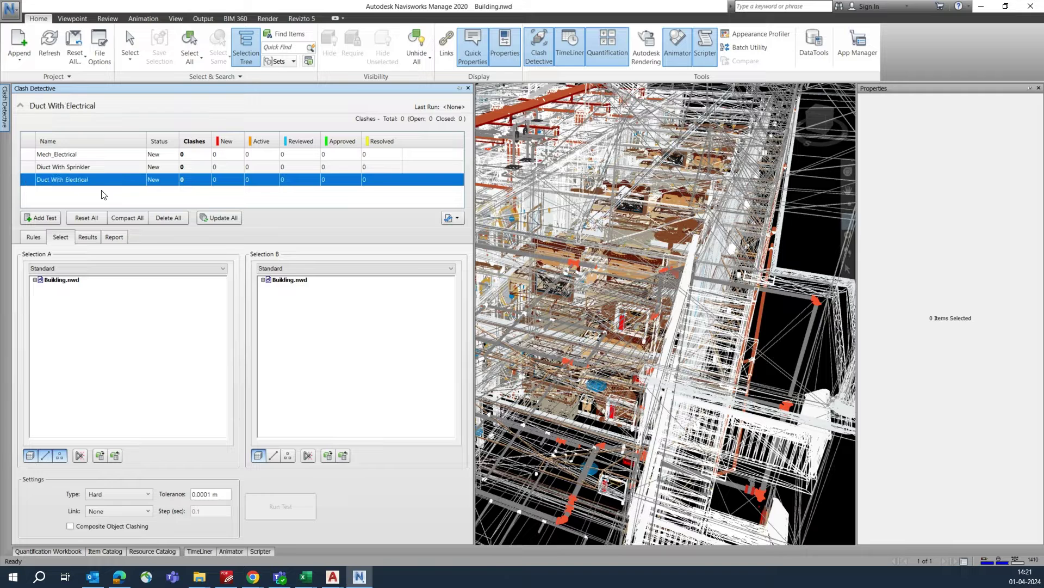
Review the ignore rules and the selection settings of the Mech_Electrical test
{"action": "left_click", "coordinate": [72, 156]}
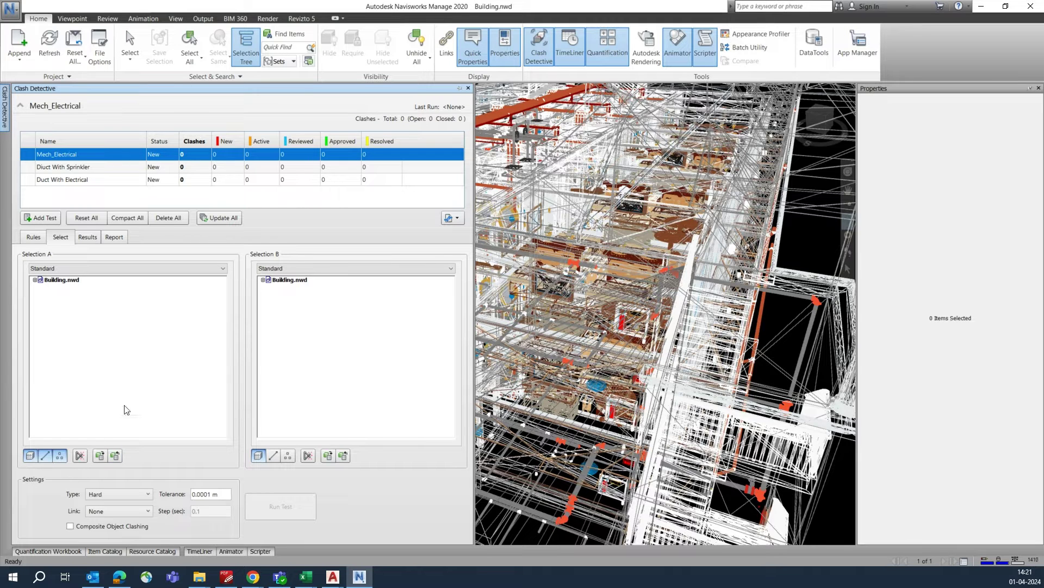
{"action": "left_click", "coordinate": [36, 237]}
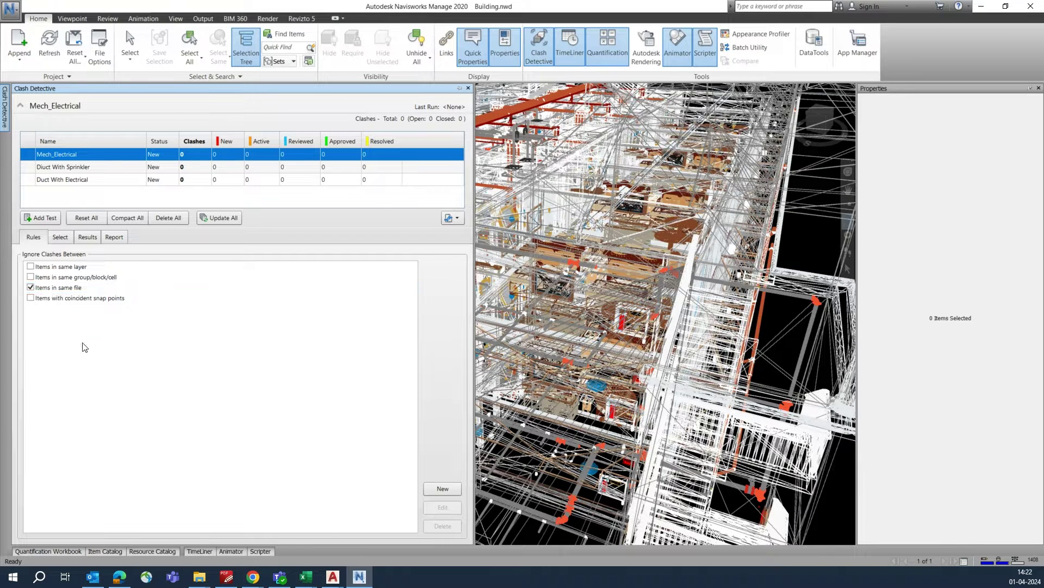
{"action": "left_click", "coordinate": [56, 240]}
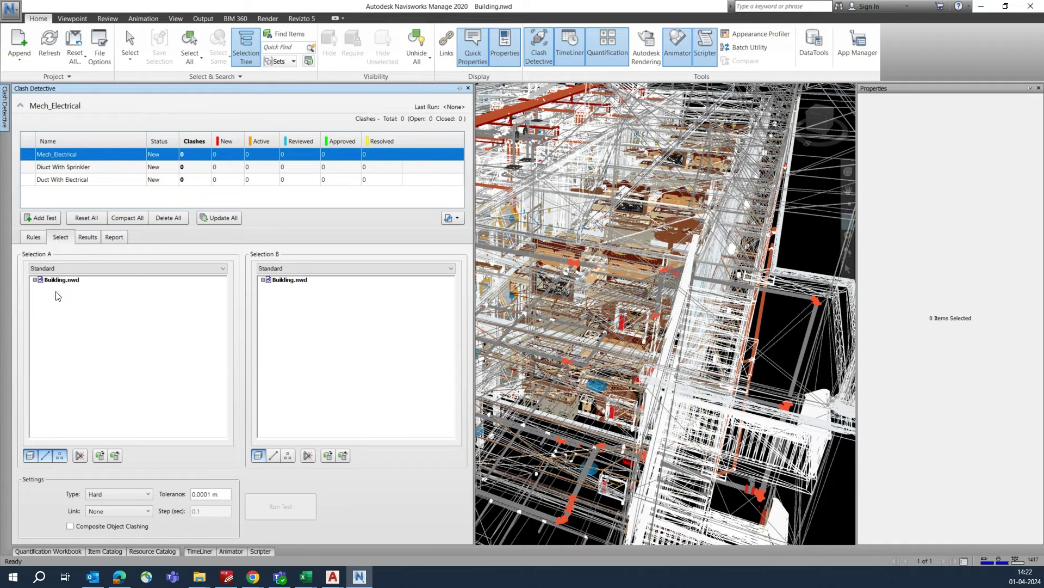
Set the clash results display of the Mech_Electrical test to highlight Item 1 only
{"action": "left_click", "coordinate": [87, 238]}
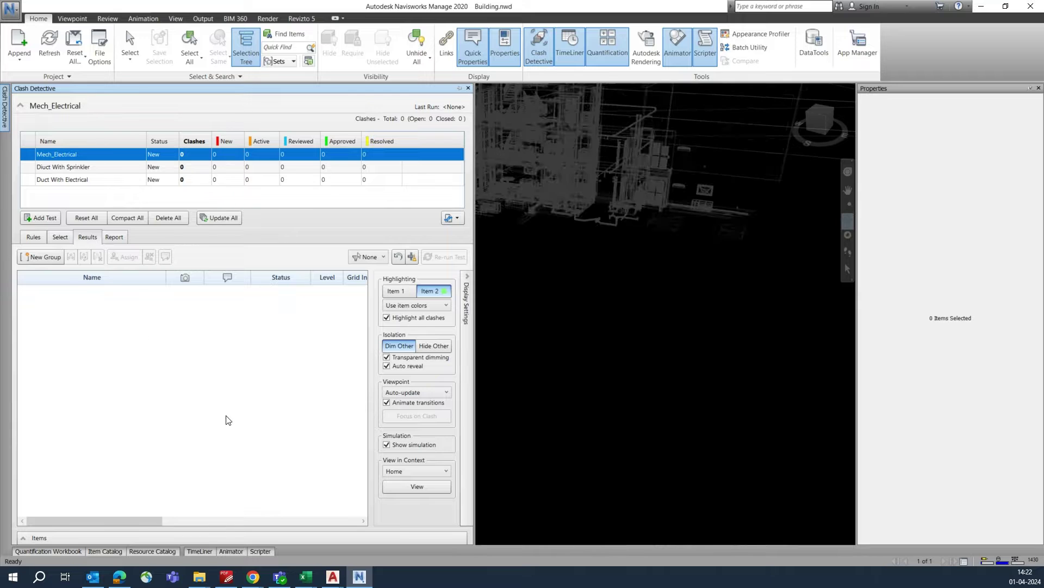
{"action": "left_click", "coordinate": [397, 293]}
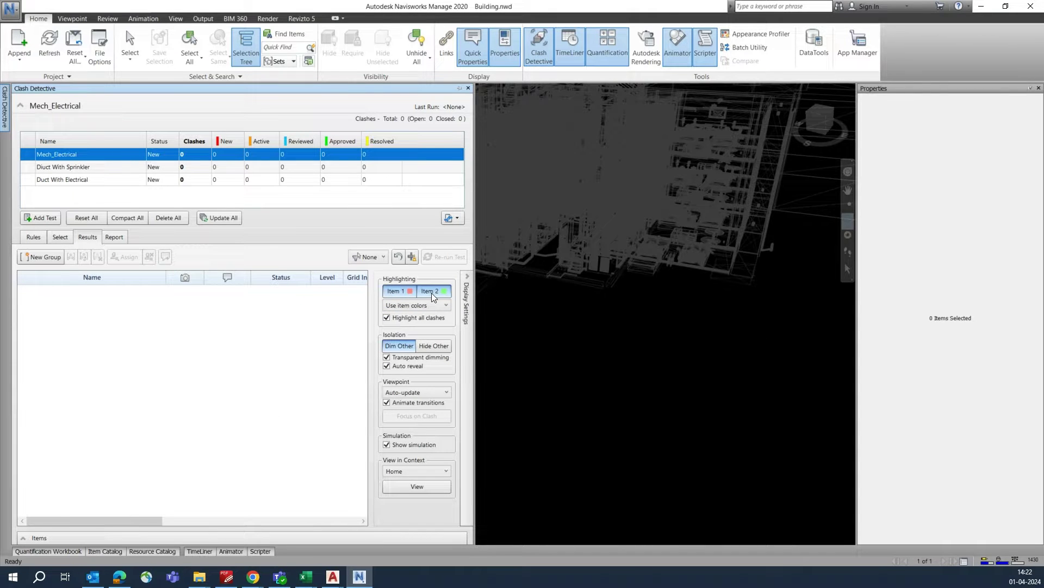
{"action": "left_click", "coordinate": [400, 292]}
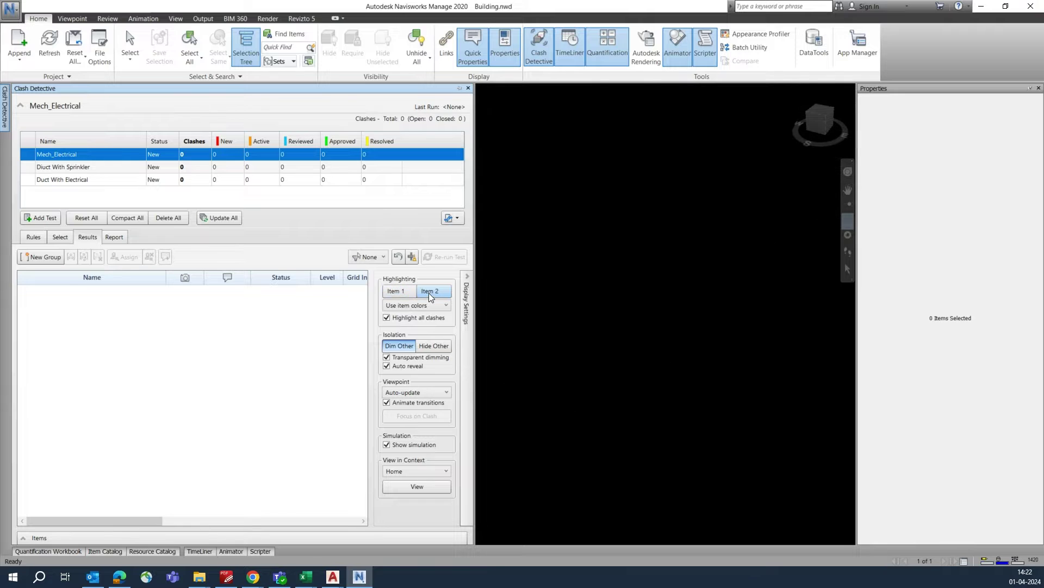
{"action": "left_click", "coordinate": [429, 293]}
{"action": "left_click", "coordinate": [397, 291]}
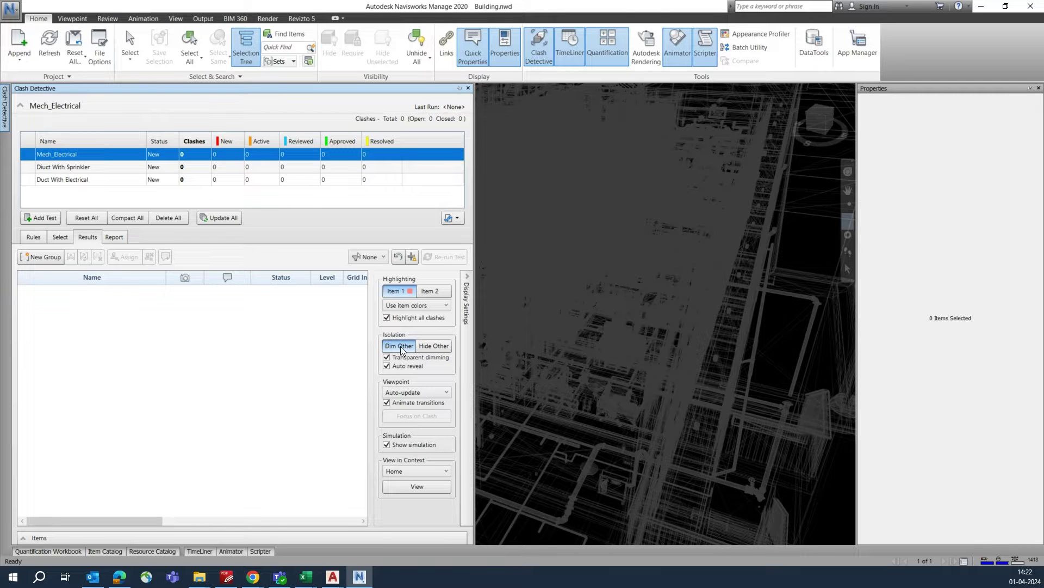
Compare the isolation modes by switching to Hide Other and back to Dim Other, and inspect the dimmed model
{"action": "left_click", "coordinate": [427, 347]}
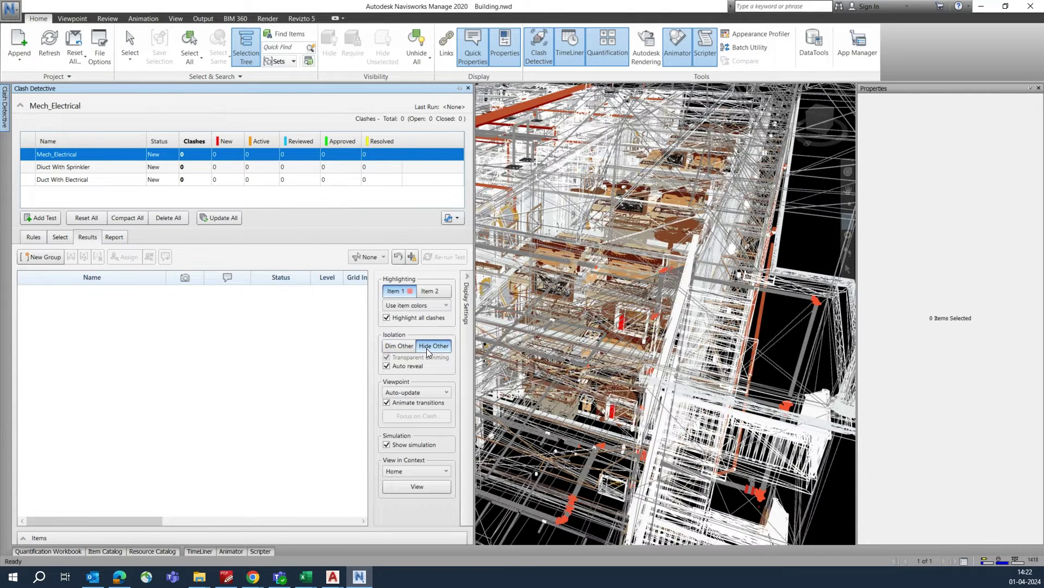
{"action": "left_click", "coordinate": [398, 346]}
{"action": "scroll", "coordinate": [668, 321], "scroll_direction": "down", "scroll_amount": 1}
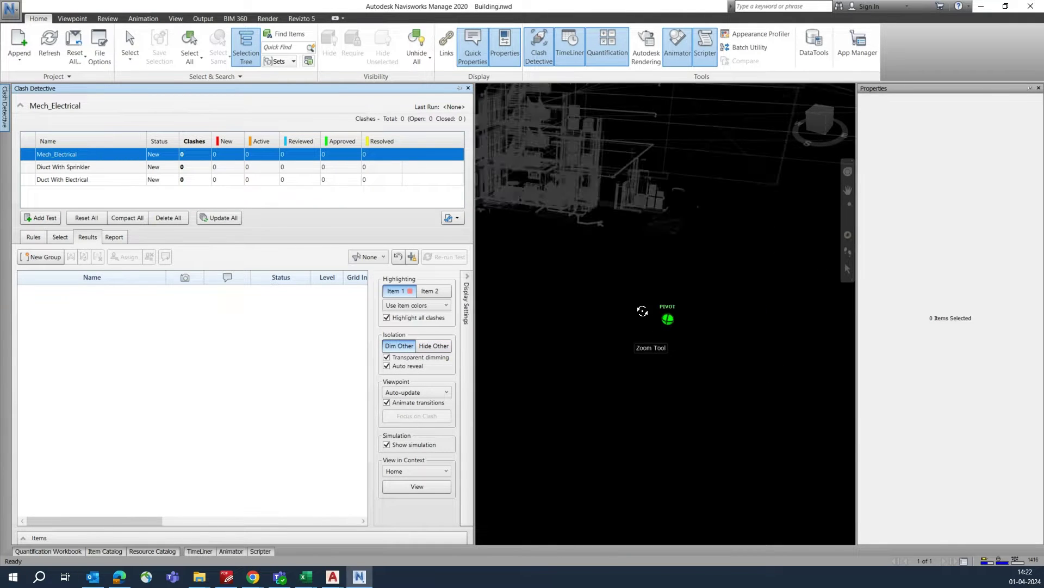
{"action": "middle_click_drag", "start_coordinate": [695, 350], "coordinate": [753, 433]}
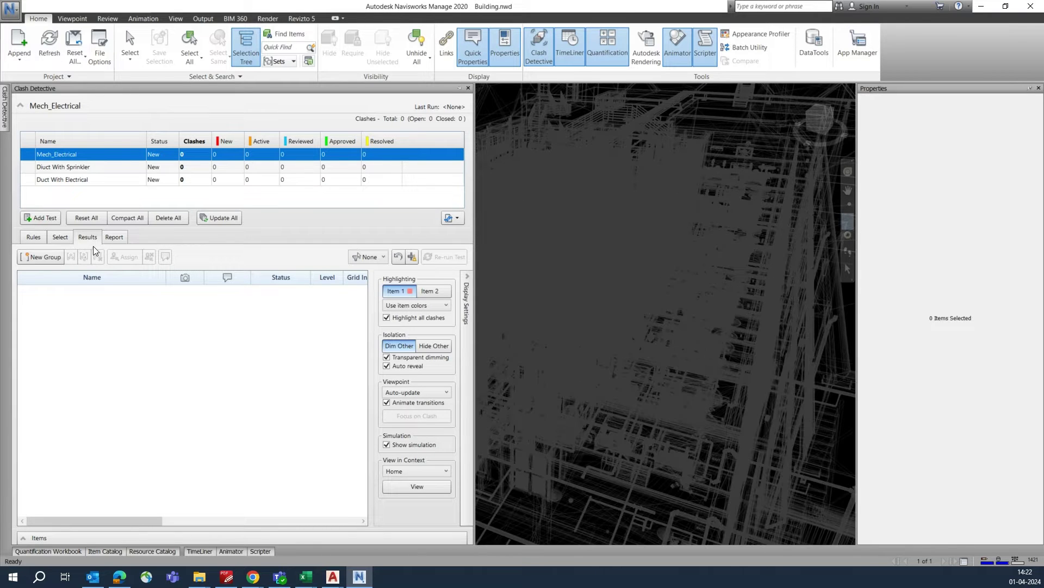
Expand Building.nwd in Selection A of the Mech_Electrical test and choose MECHANICAL.nwc
{"action": "left_click", "coordinate": [69, 156]}
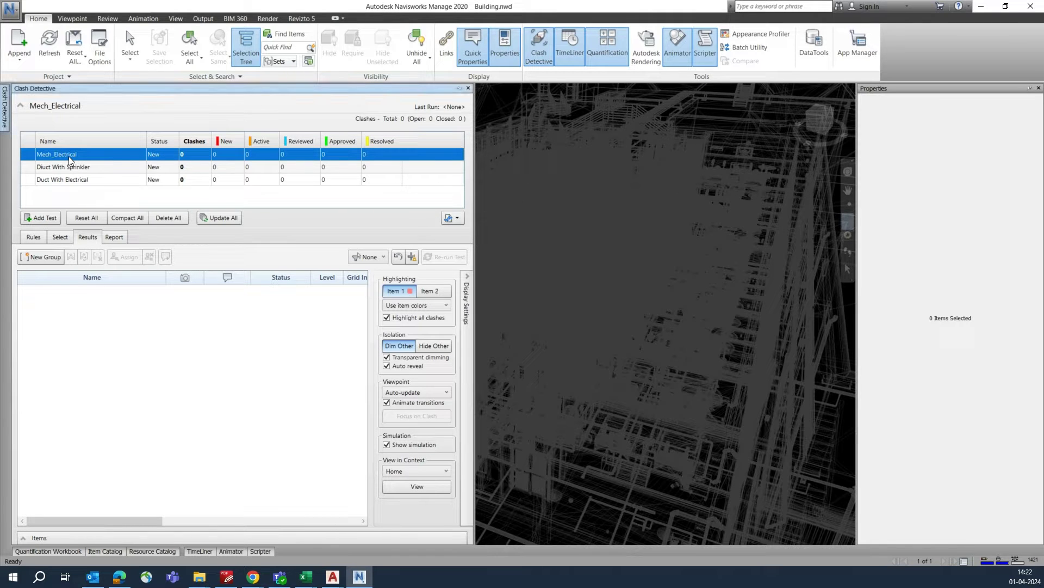
{"action": "left_click", "coordinate": [57, 239]}
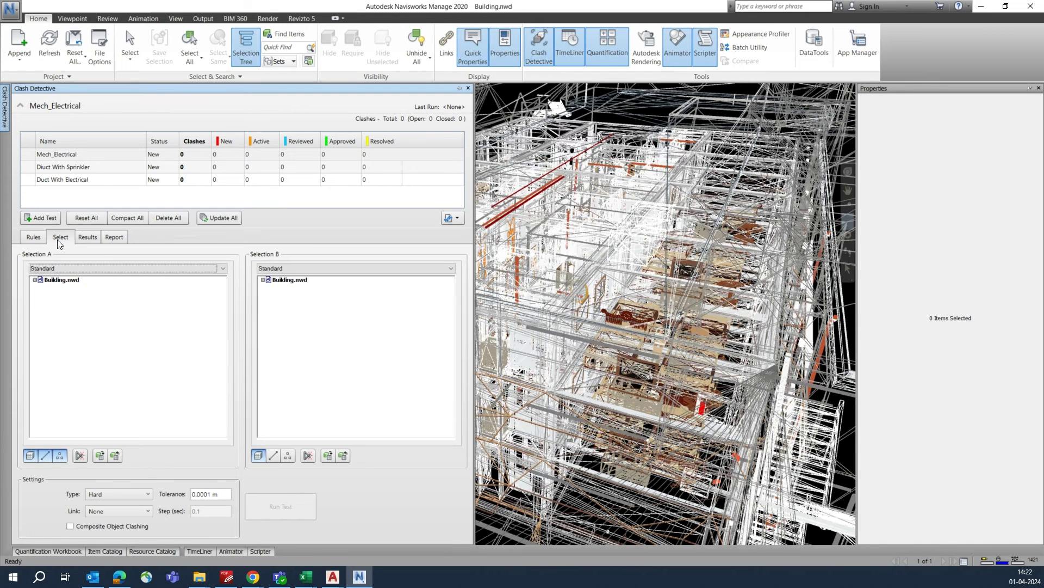
{"action": "left_click", "coordinate": [35, 280]}
{"action": "left_click", "coordinate": [71, 296]}
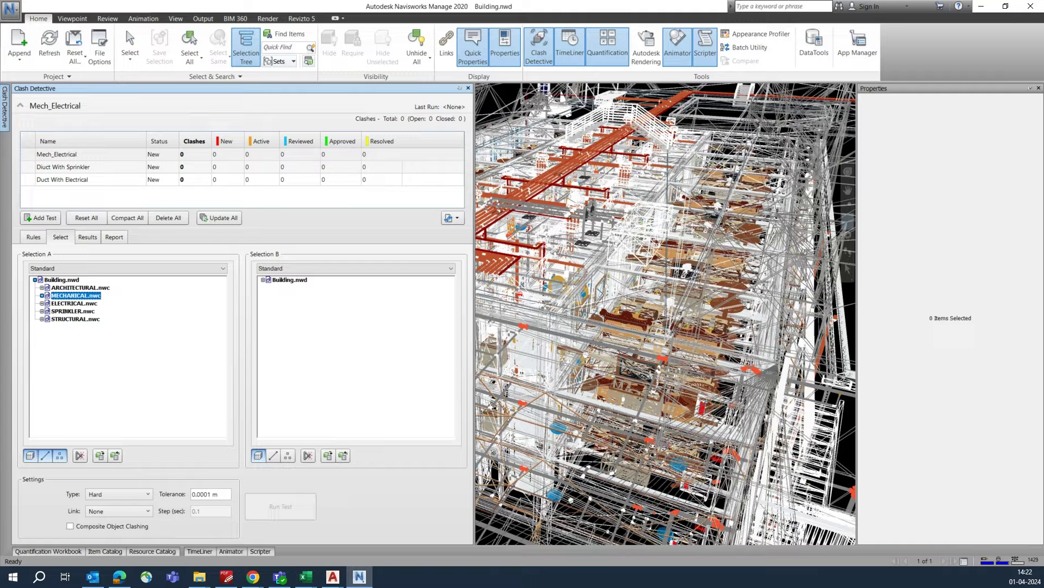
{"action": "key", "text": "alt+Tab"}
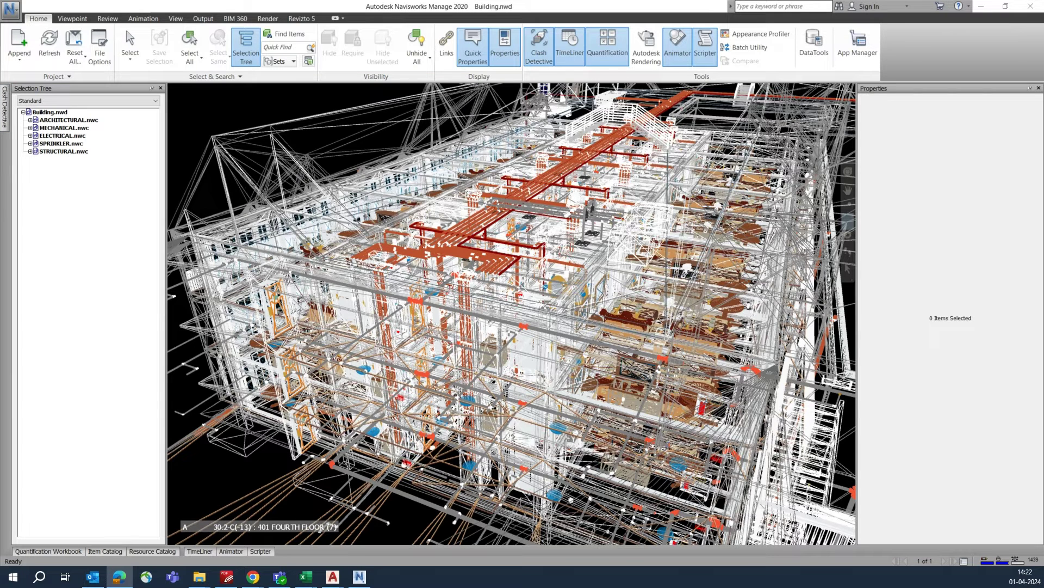
{"action": "left_click", "coordinate": [4, 112]}
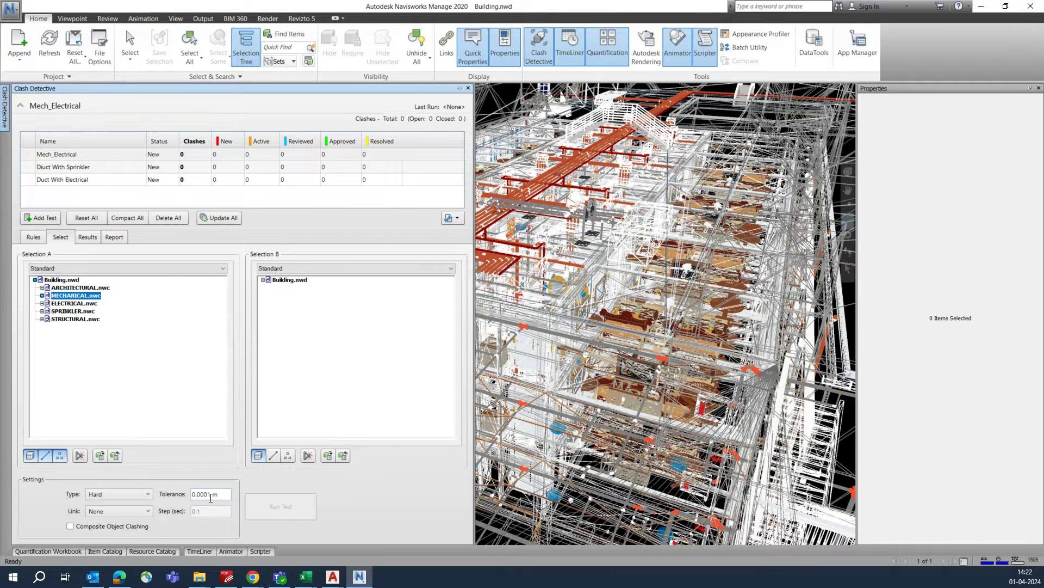
Set the clash tolerance of the Mech_Electrical test to 0.010 m
{"action": "left_click_drag", "start_coordinate": [199, 495], "coordinate": [209, 496]}
{"action": "type", "text": "1"}
{"action": "left_click", "coordinate": [188, 399]}
Confirm MECHANICAL.nwc for Selection A and choose ELECTRICAL.nwc under Building.nwd for Selection B
{"action": "left_click", "coordinate": [70, 297]}
{"action": "left_click", "coordinate": [263, 280]}
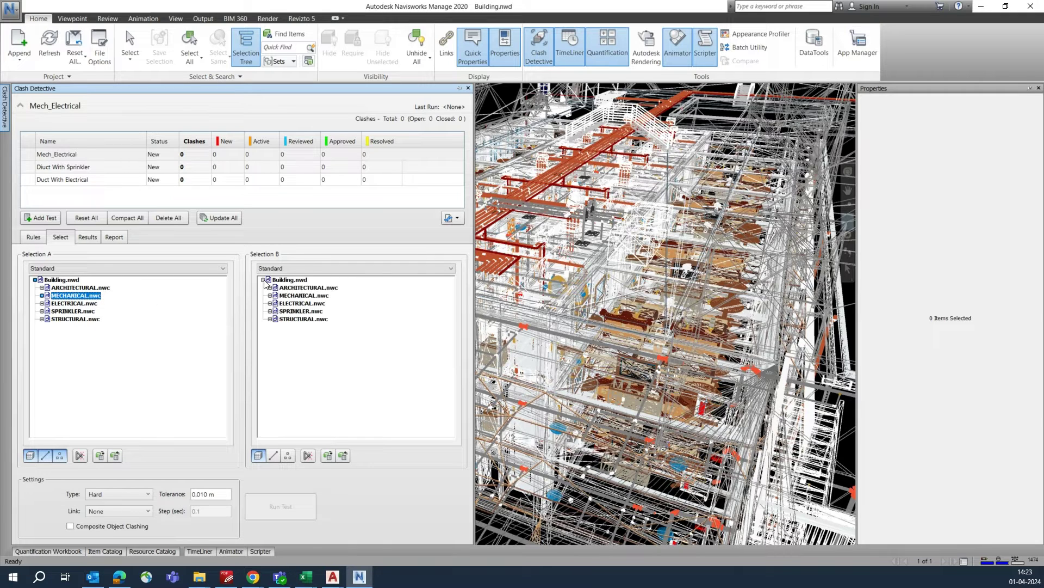
{"action": "left_click", "coordinate": [290, 305]}
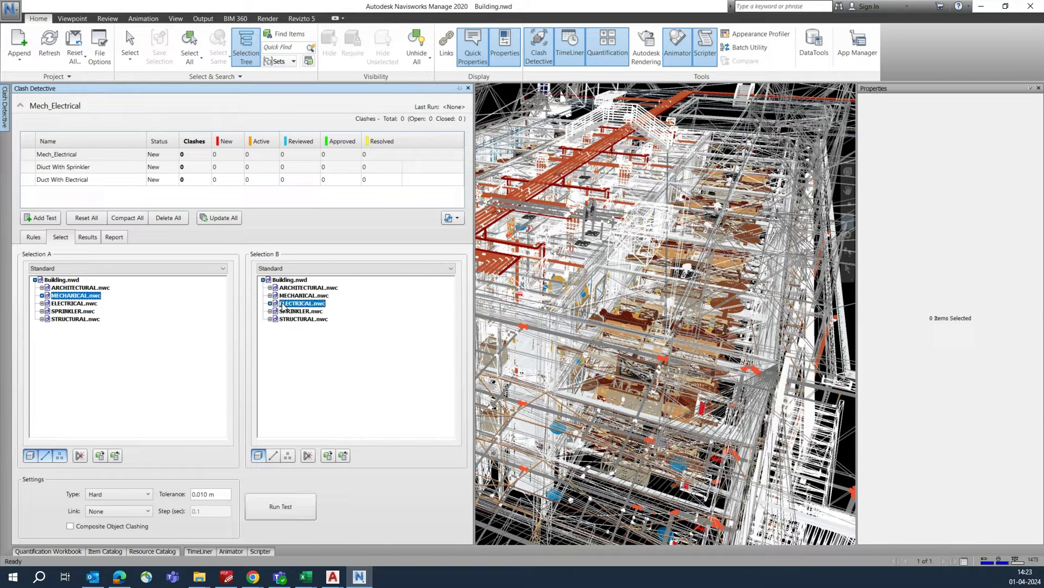
Run the Mech_Electrical test and check its results in Clash Detective
{"action": "left_click", "coordinate": [276, 509]}
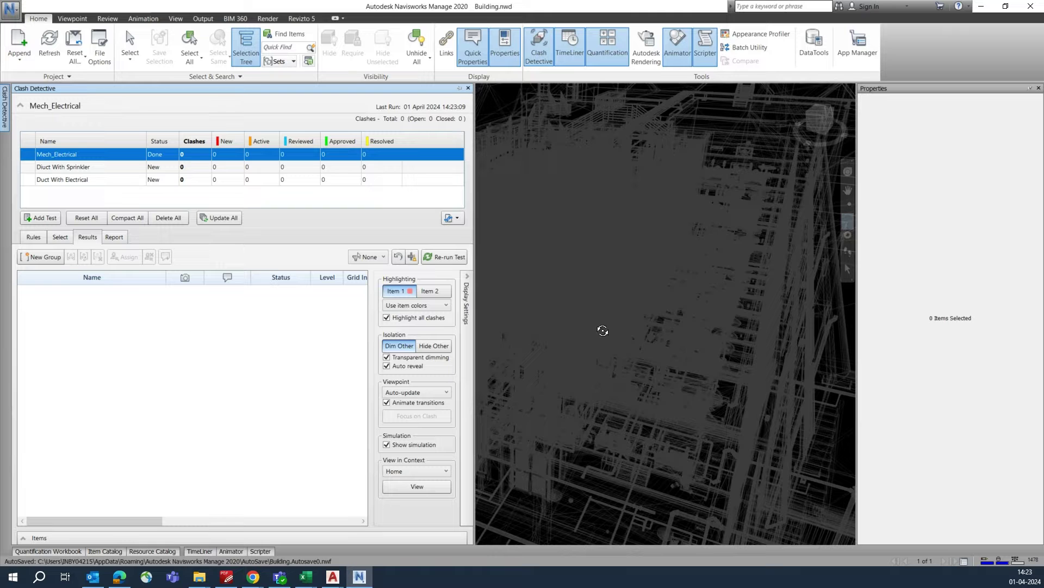
{"action": "mouse_move", "coordinate": [602, 330]}
{"action": "left_mouse_down"}
{"action": "mouse_move", "coordinate": [595, 310]}
{"action": "mouse_move", "coordinate": [595, 326]}
{"action": "left_mouse_up"}
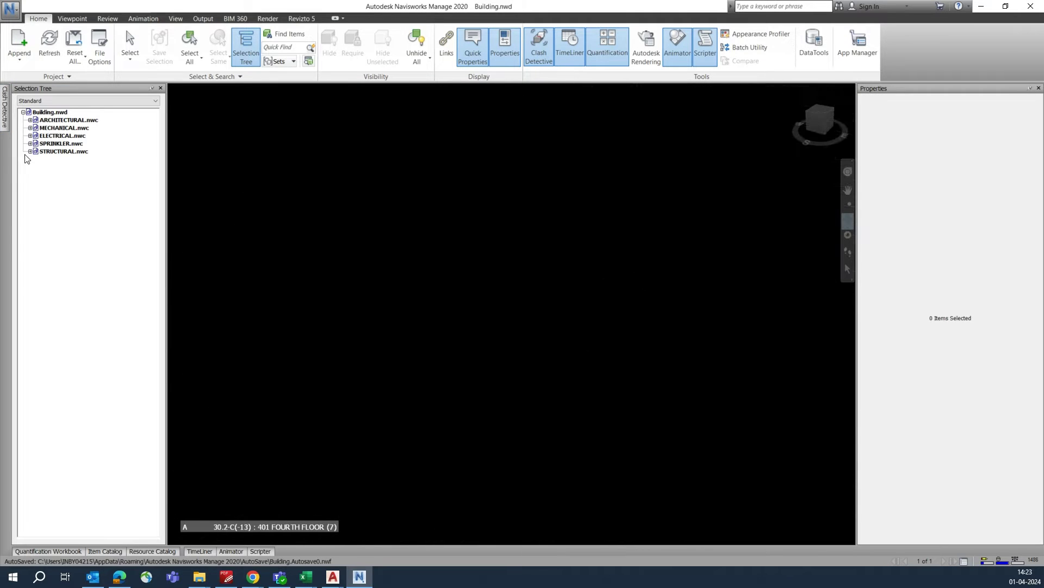
{"action": "left_click", "coordinate": [5, 109]}
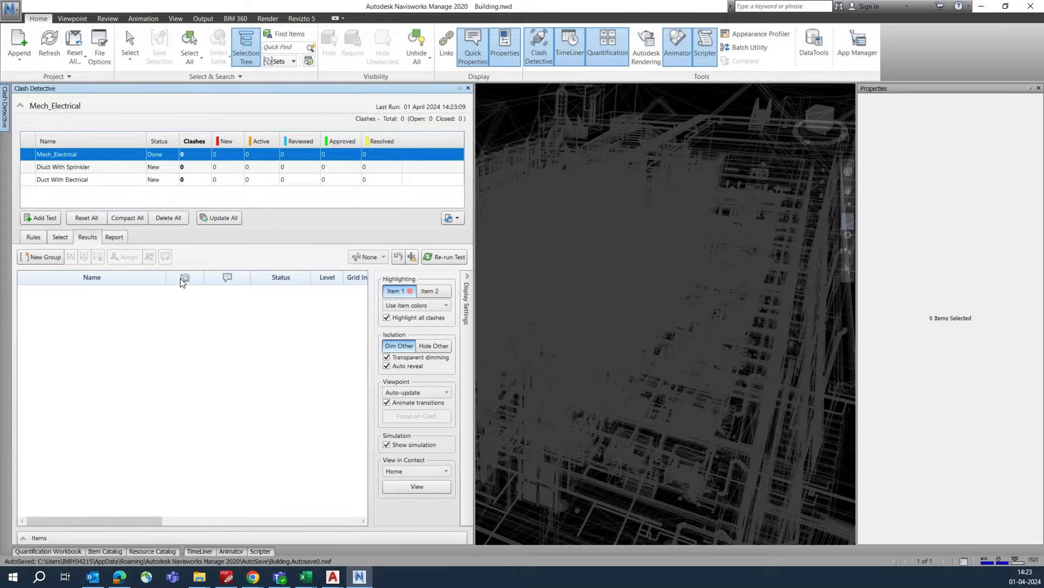
Set the clash tolerance of the Mech_Electrical test to 0.0001 m and run the test again
{"action": "left_click", "coordinate": [60, 237]}
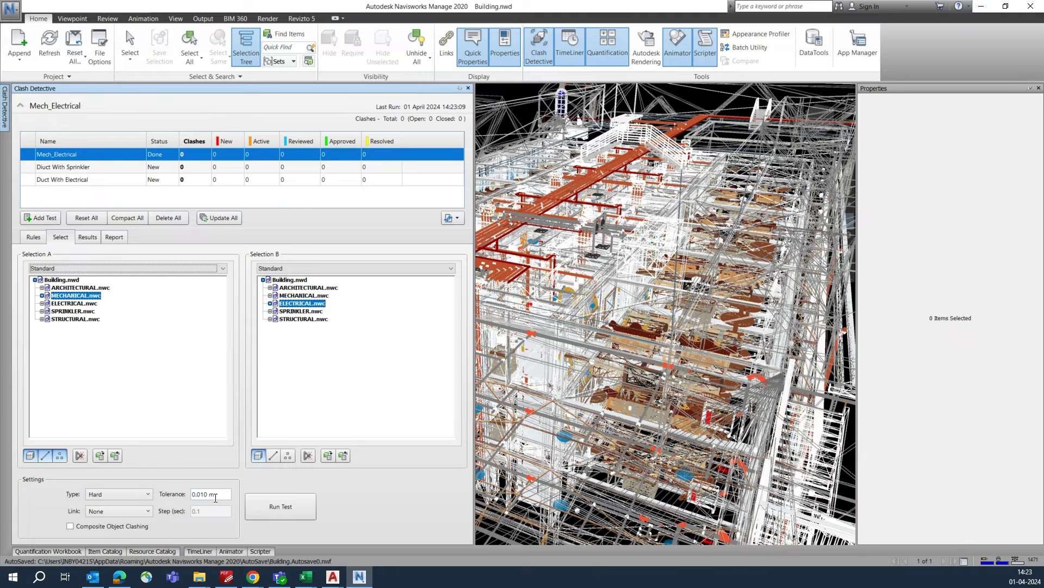
{"action": "left_click", "coordinate": [201, 495]}
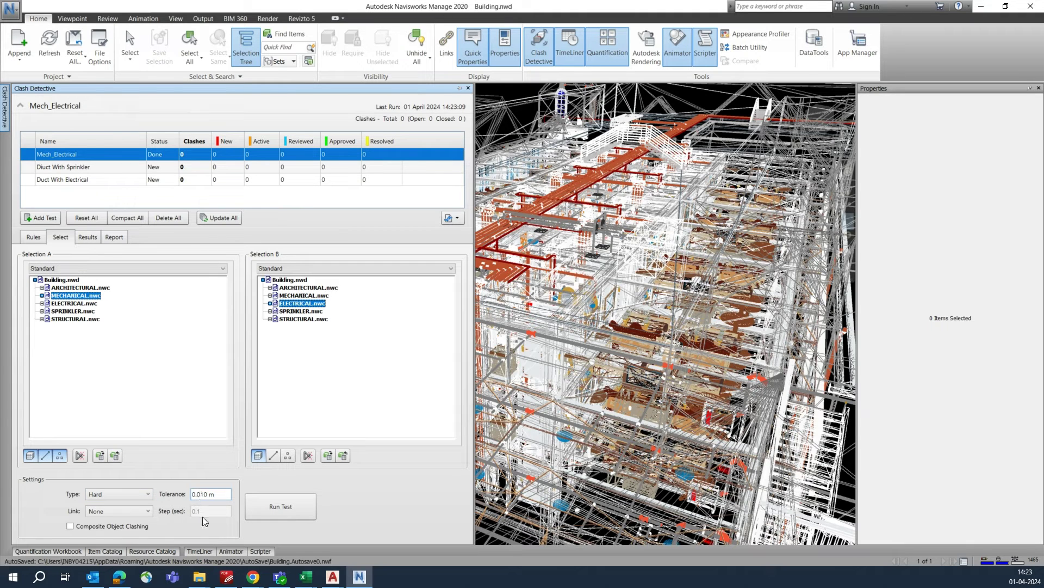
{"action": "left_click", "coordinate": [295, 504]}
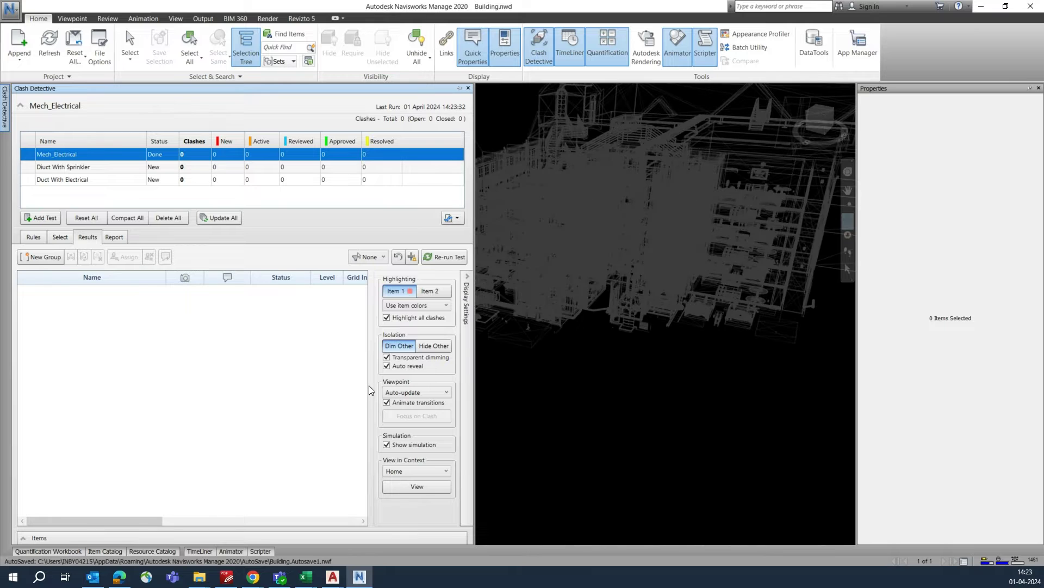
{"action": "left_click", "coordinate": [61, 236]}
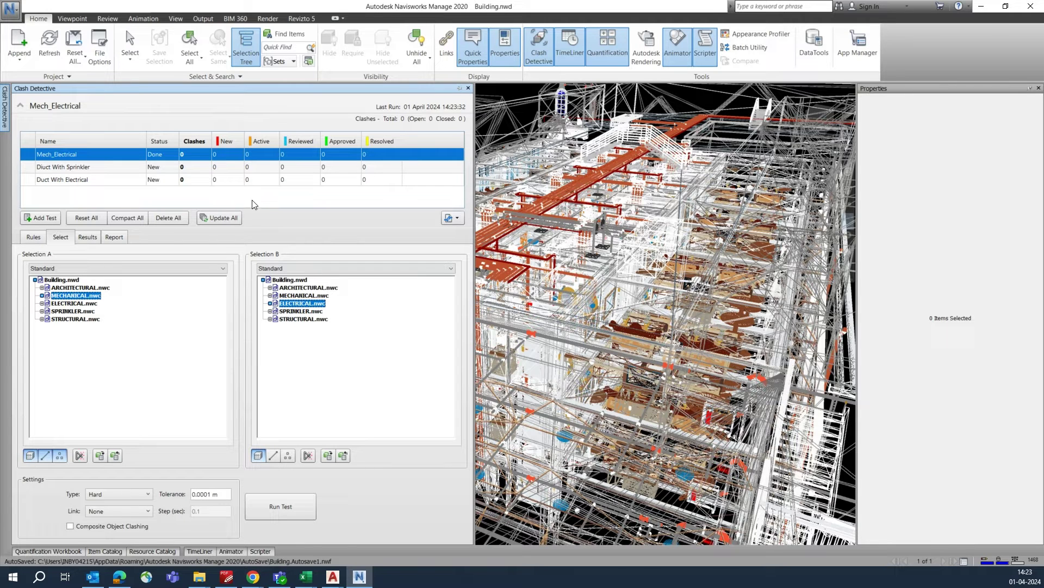
In the Diuct With Sprinkler test, choose Ducts on 101 FIRST FLOOR of MECHANICAL.nwc for Selection A
{"action": "left_click", "coordinate": [72, 170]}
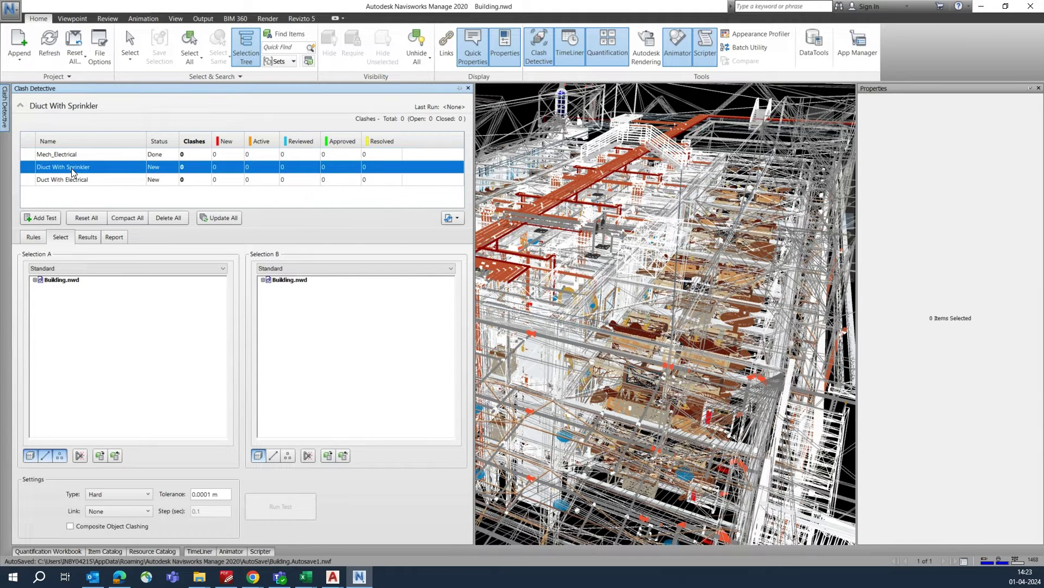
{"action": "left_click", "coordinate": [35, 280]}
{"action": "left_click", "coordinate": [69, 296]}
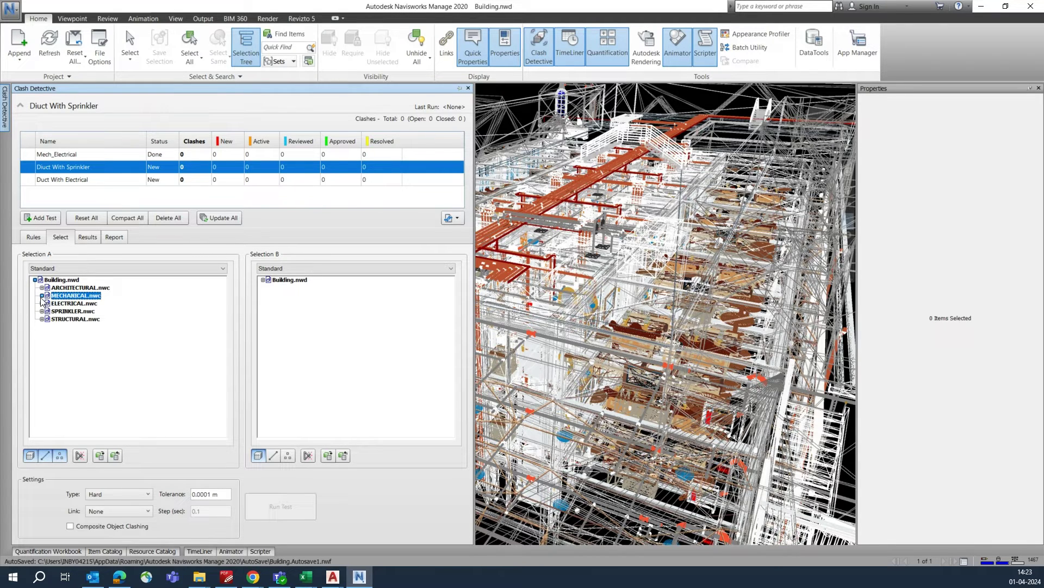
{"action": "left_click", "coordinate": [42, 296]}
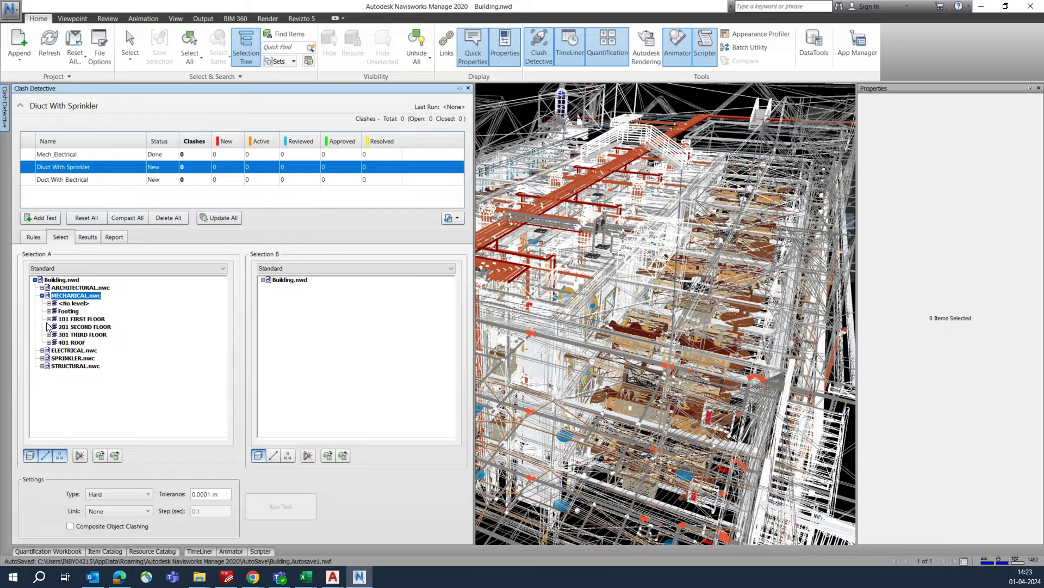
{"action": "left_click", "coordinate": [49, 319]}
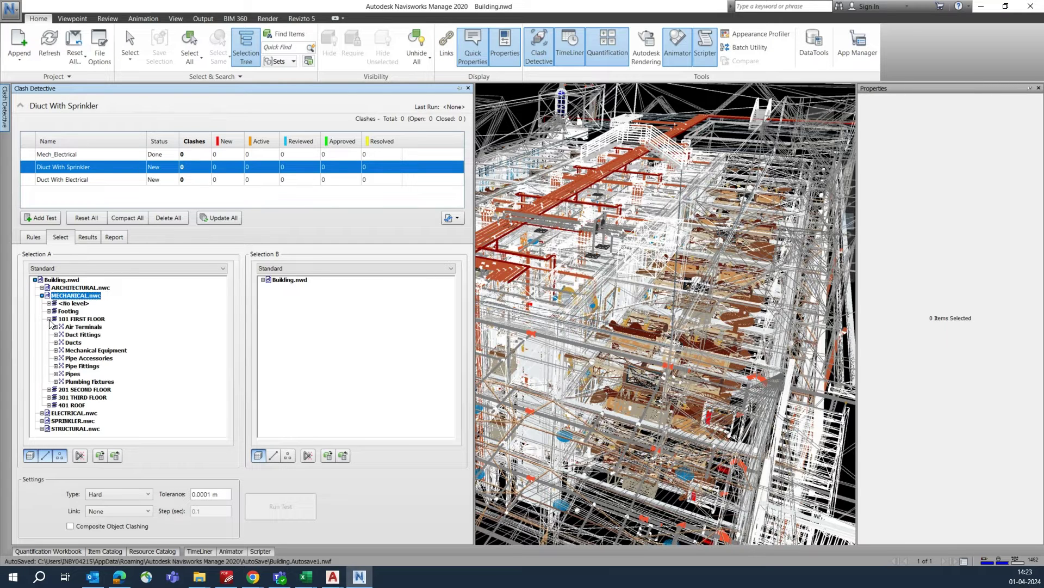
{"action": "left_click", "coordinate": [76, 342]}
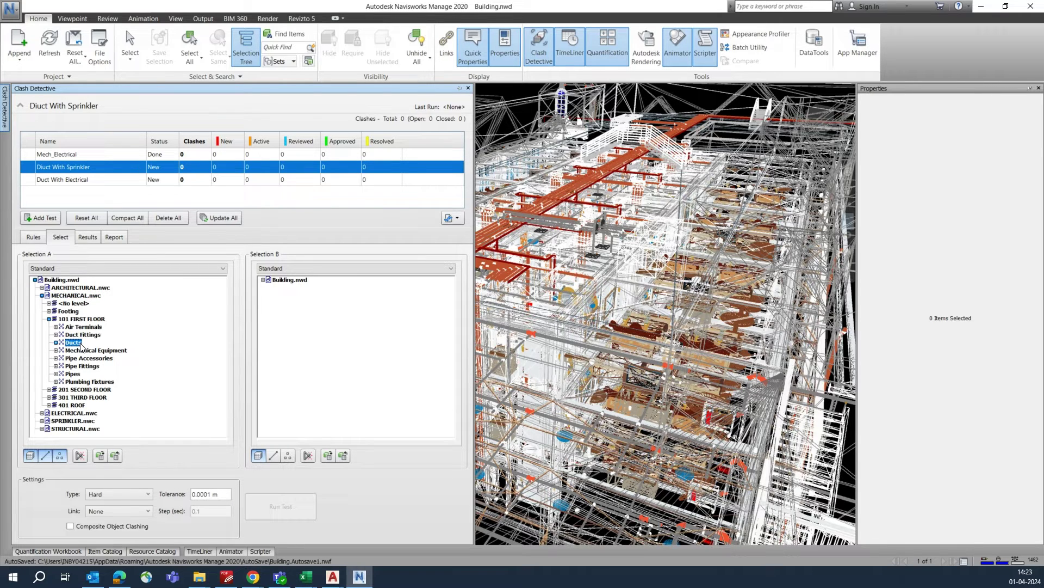
Try Pipe Fittings, Pipes and Plumbing Fixtures on 101 FIRST FLOOR of MECHANICAL.nwc as Selection B
{"action": "left_click", "coordinate": [263, 279]}
{"action": "left_click", "coordinate": [270, 296]}
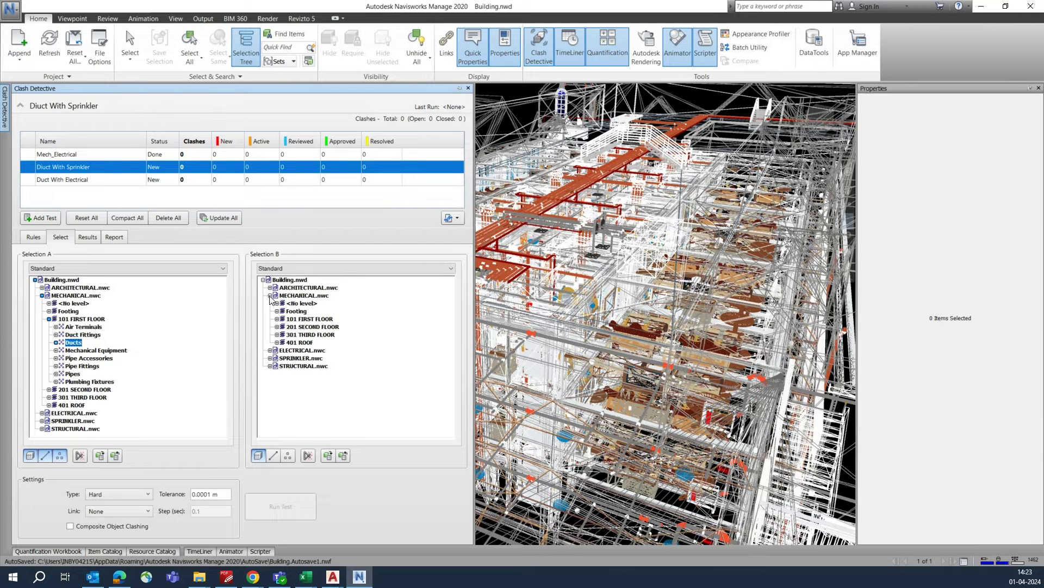
{"action": "left_click", "coordinate": [278, 320]}
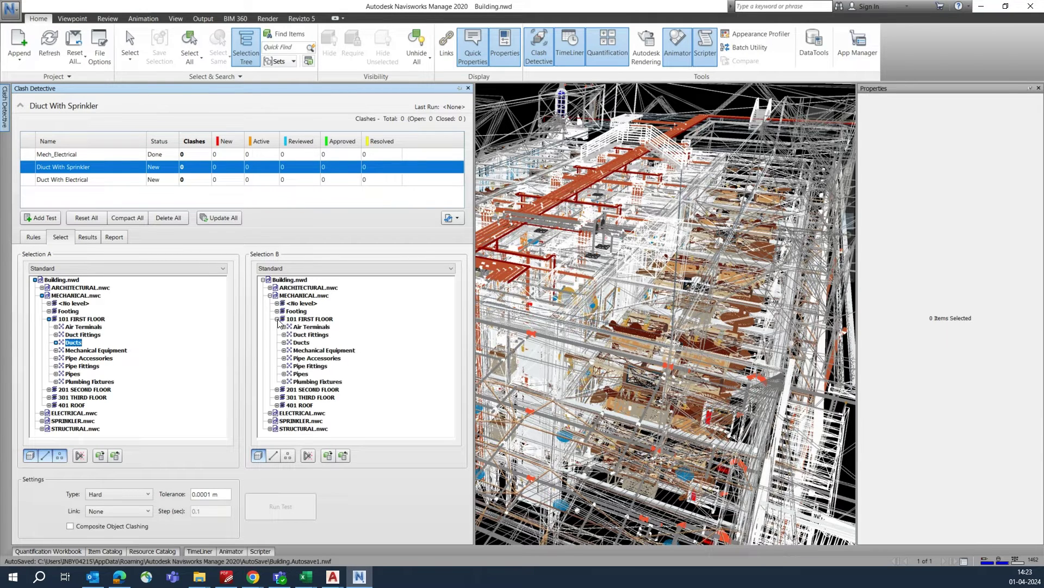
{"action": "left_click", "coordinate": [310, 366]}
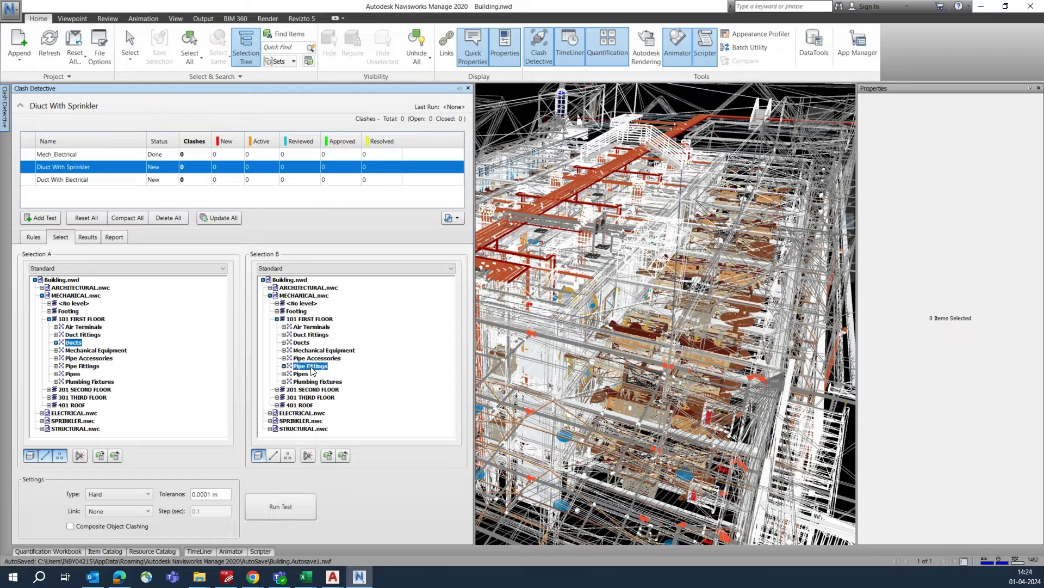
{"action": "left_click", "coordinate": [303, 374], "text": "ctrl"}
{"action": "left_click", "coordinate": [305, 382], "text": "ctrl"}
Choose the whole SPRINKLER.nwc under Building.nwd for Selection B of the Diuct With Sprinkler test
{"action": "left_click", "coordinate": [267, 280]}
{"action": "left_click", "coordinate": [263, 280]}
{"action": "left_click", "coordinate": [263, 280]}
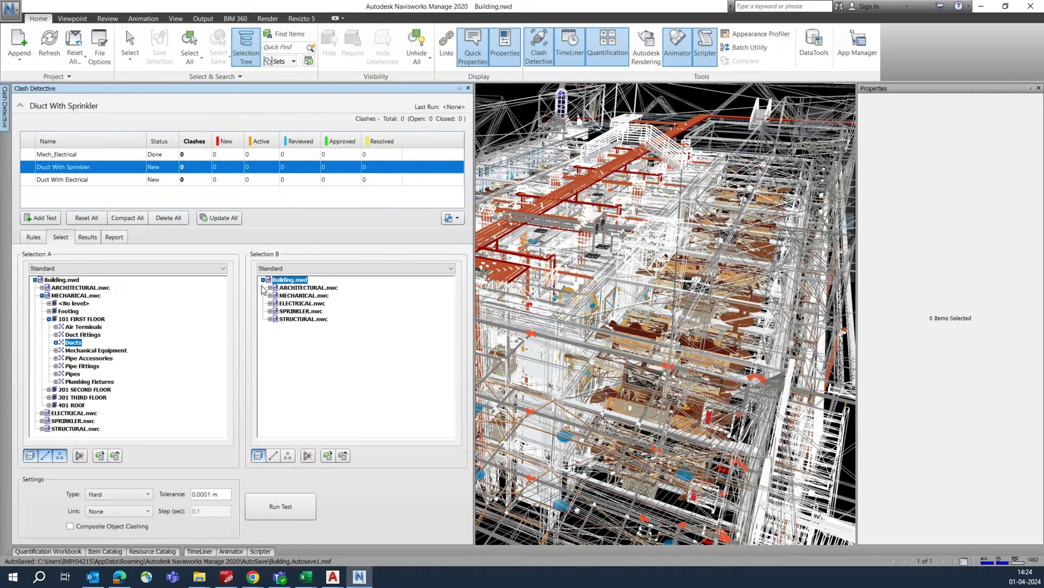
{"action": "left_click", "coordinate": [270, 319]}
{"action": "left_click", "coordinate": [270, 318]}
{"action": "left_click", "coordinate": [270, 311]}
{"action": "left_click", "coordinate": [284, 311]}
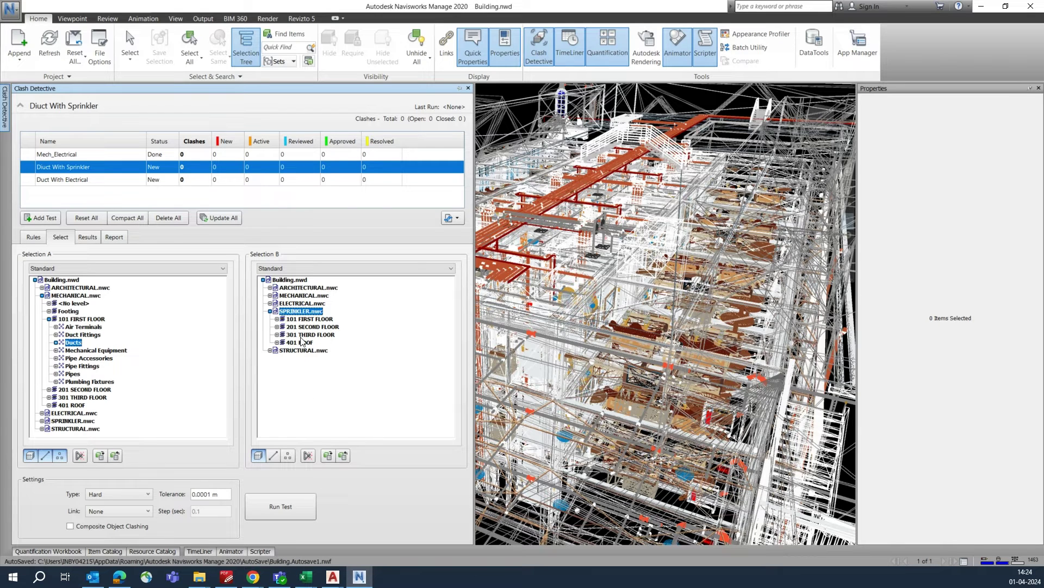
Set Selection A to the whole MECHANICAL.nwc and run the Diuct With Sprinkler test
{"action": "left_click", "coordinate": [67, 296]}
{"action": "left_click", "coordinate": [277, 504]}
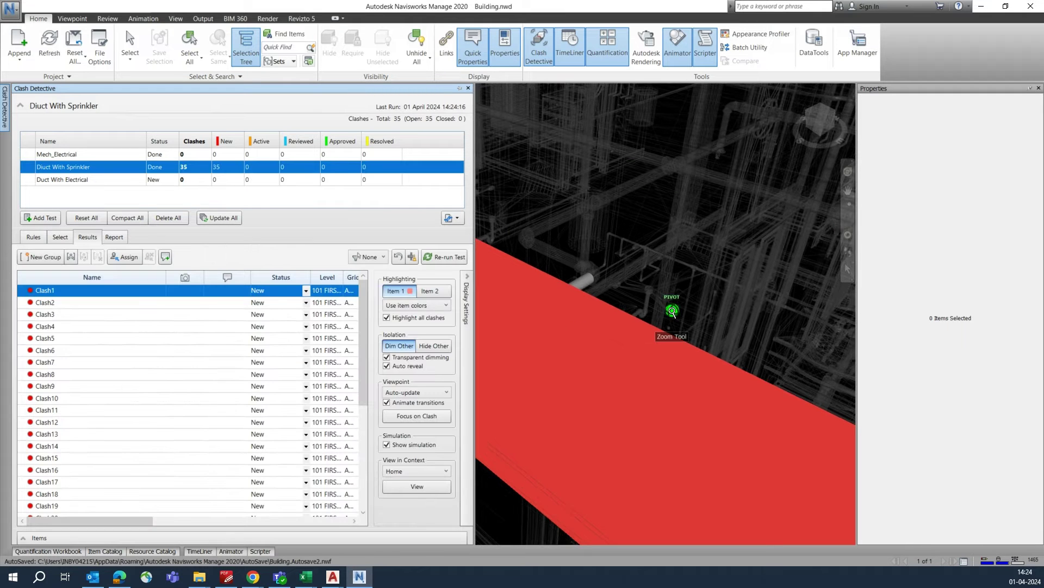
Inspect Clash1 and Clash2 between the highlighted ducts and the sprinkler pipes in the model
{"action": "left_click_drag", "start_coordinate": [717, 301], "coordinate": [635, 328]}
{"action": "left_click", "coordinate": [93, 305]}
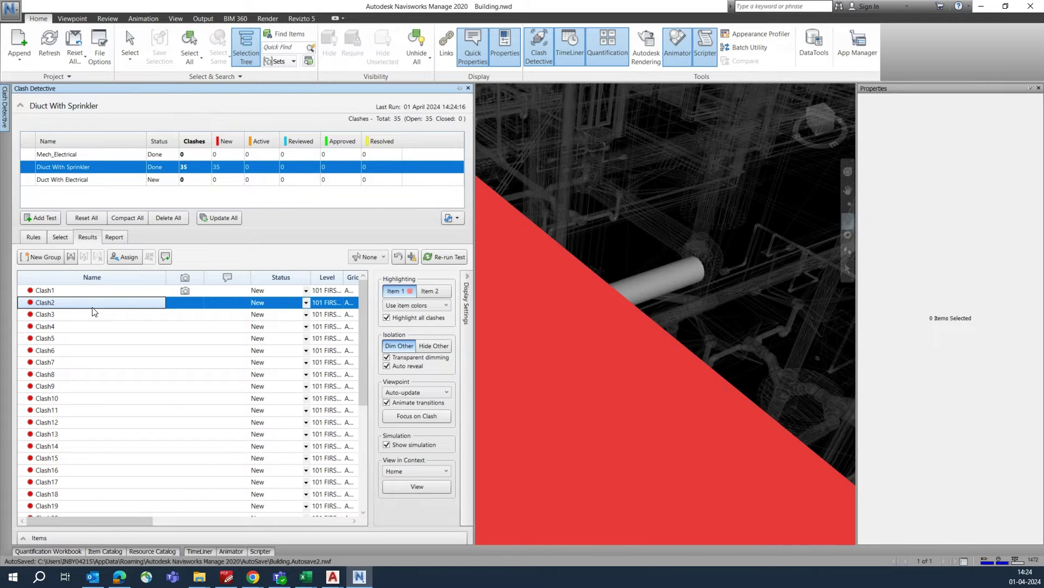
{"action": "left_click", "coordinate": [474, 269]}
{"action": "mouse_move", "coordinate": [475, 274]}
{"action": "left_mouse_down"}
{"action": "mouse_move", "coordinate": [460, 331]}
{"action": "mouse_move", "coordinate": [377, 279]}
{"action": "mouse_move", "coordinate": [429, 305]}
{"action": "mouse_move", "coordinate": [469, 296]}
{"action": "mouse_move", "coordinate": [472, 314]}
{"action": "left_mouse_up"}
{"action": "scroll", "coordinate": [472, 314], "scroll_direction": "down", "scroll_amount": 3}
{"action": "mouse_move", "coordinate": [517, 300]}
{"action": "middle_mouse_down", "text": "shift"}
{"action": "mouse_move", "coordinate": [510, 352]}
{"action": "mouse_move", "coordinate": [443, 336]}
{"action": "mouse_move", "coordinate": [439, 289]}
{"action": "mouse_move", "coordinate": [457, 286]}
{"action": "mouse_move", "coordinate": [514, 322]}
{"action": "middle_mouse_up", "text": "shift"}
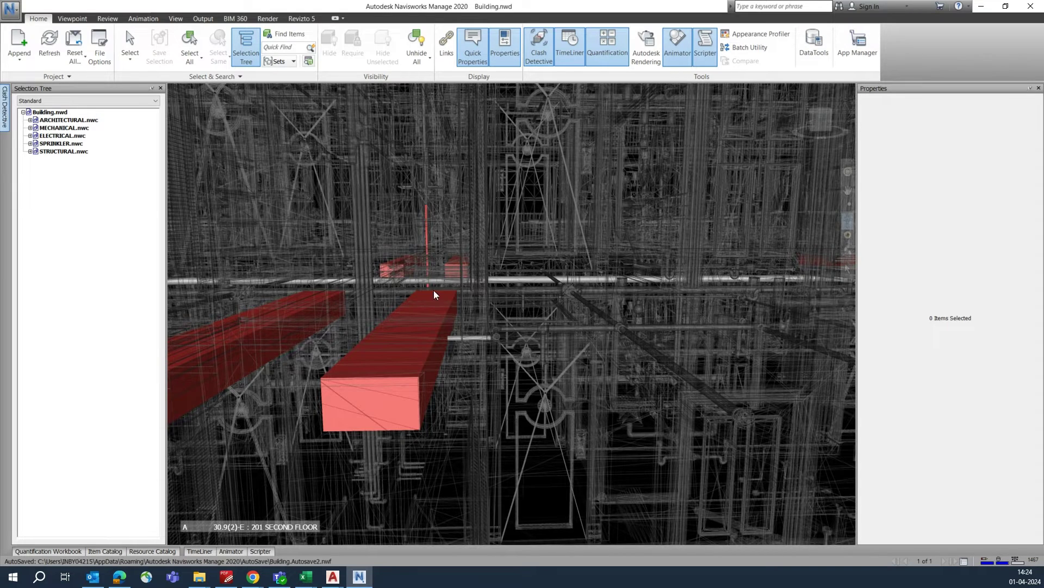
{"action": "left_click", "coordinate": [5, 106]}
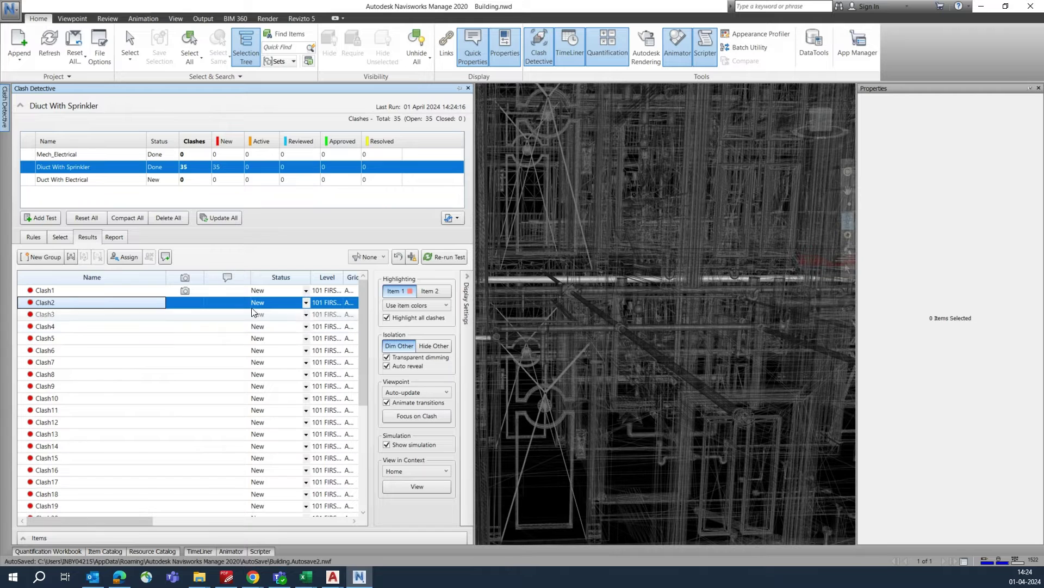
Inspect Clash3 and Clash25 in the model, examining where the sprinkler pipe meets the duct
{"action": "left_click", "coordinate": [61, 316]}
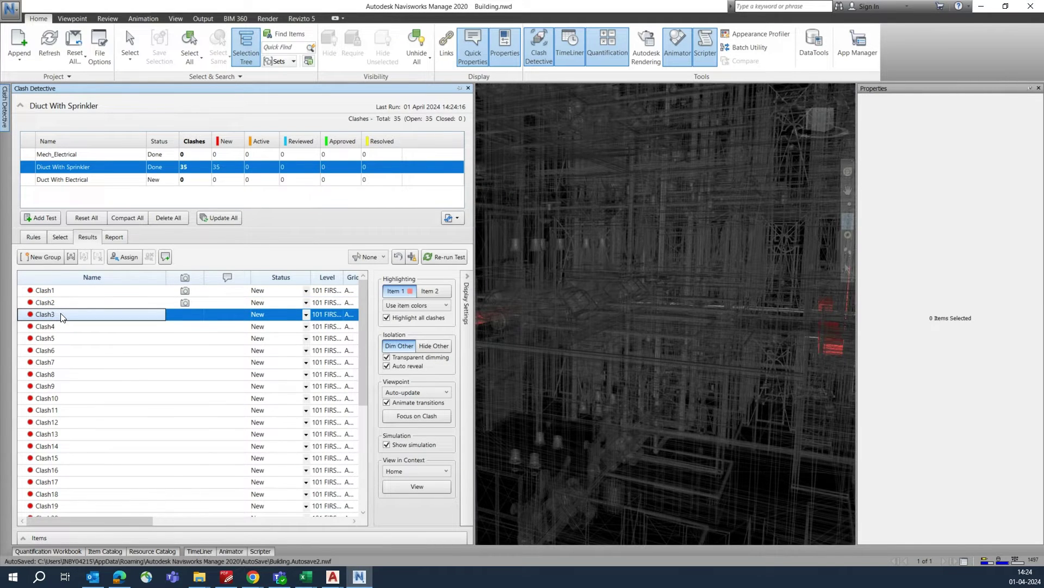
{"action": "scroll", "coordinate": [75, 400], "scroll_direction": "down", "scroll_amount": 5}
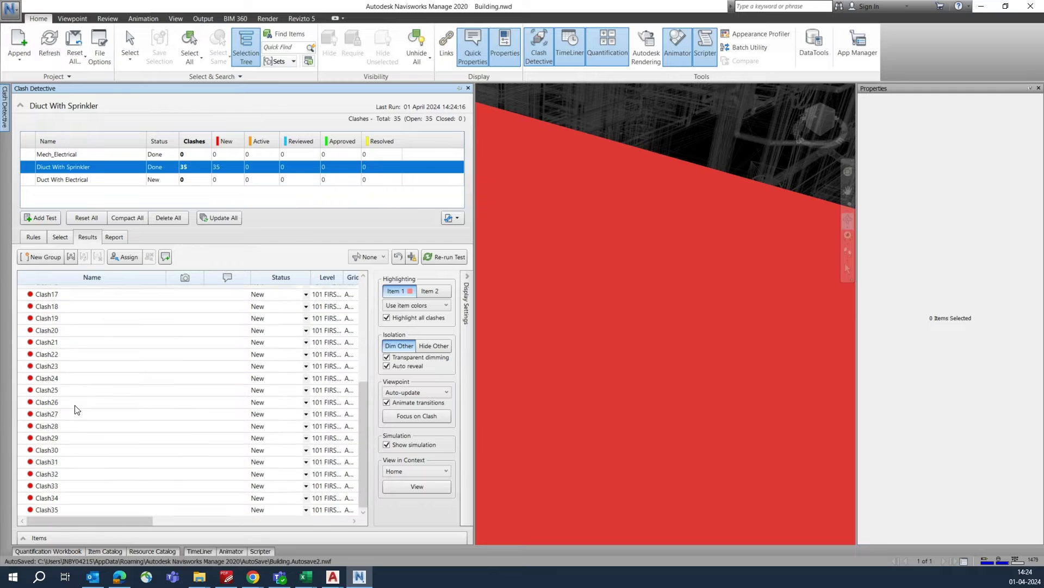
{"action": "left_click", "coordinate": [61, 390]}
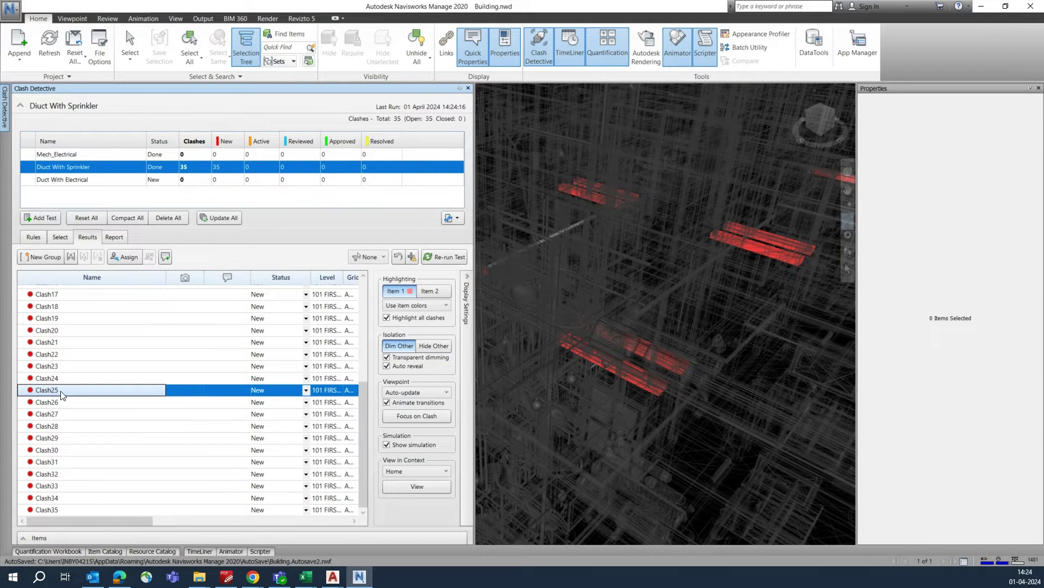
{"action": "scroll", "coordinate": [650, 433], "scroll_direction": "down", "scroll_amount": 10}
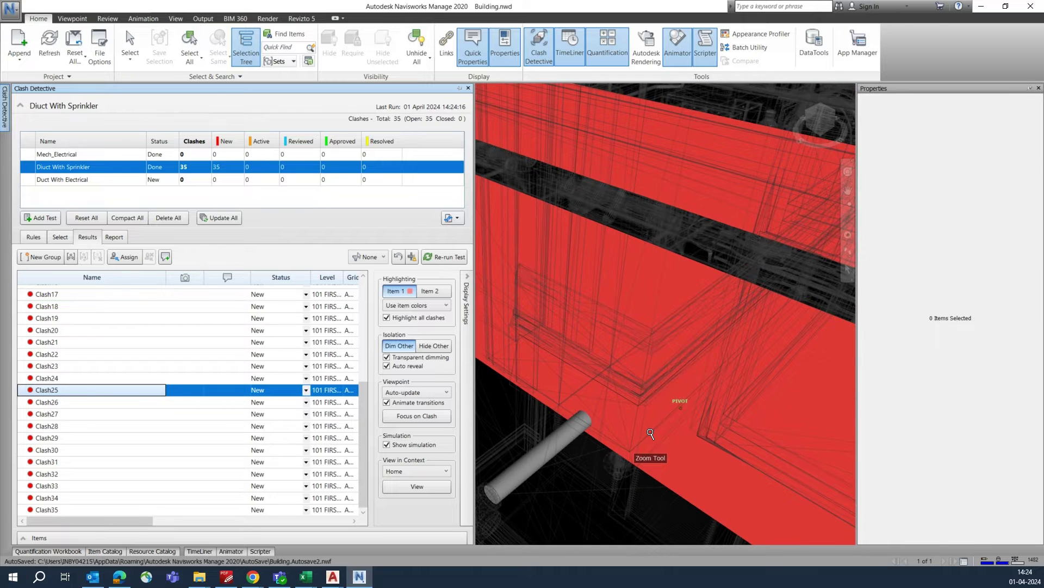
{"action": "scroll", "coordinate": [651, 434], "scroll_direction": "down", "scroll_amount": 5}
{"action": "middle_click_drag", "start_coordinate": [647, 357], "coordinate": [707, 421], "text": "shift"}
{"action": "scroll", "coordinate": [697, 397], "scroll_direction": "up", "scroll_amount": 5}
{"action": "scroll", "coordinate": [700, 390], "scroll_direction": "down", "scroll_amount": 1}
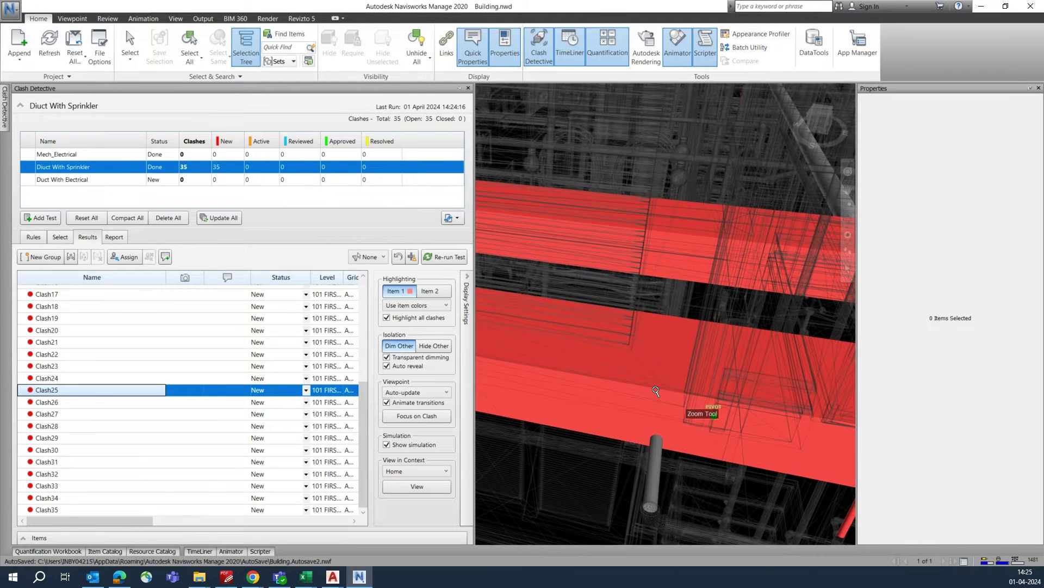
Write a clash report of the current Diuct With Sprinkler test in Text format
{"action": "left_click", "coordinate": [114, 238]}
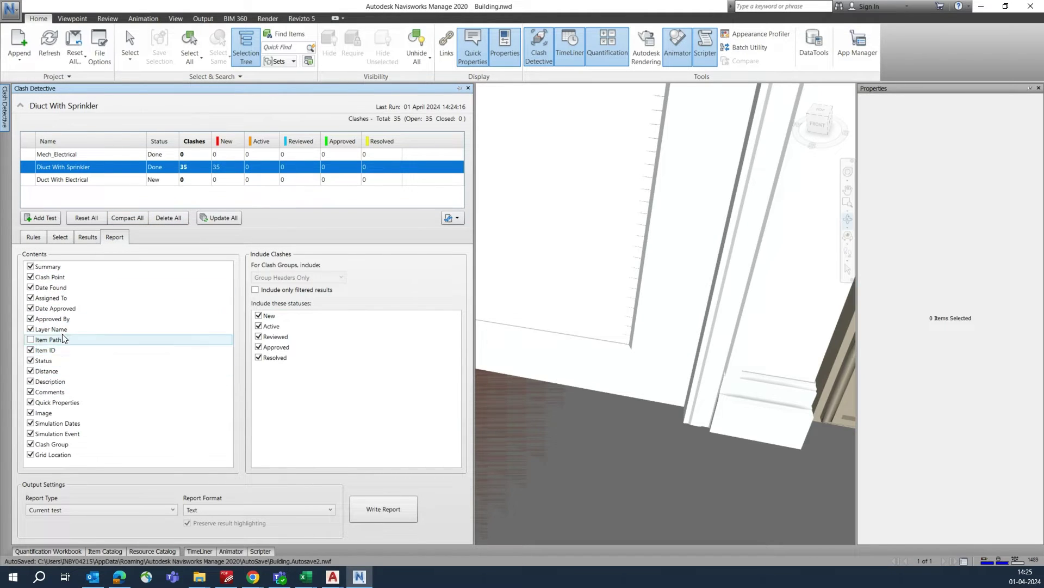
{"action": "left_click", "coordinate": [379, 509]}
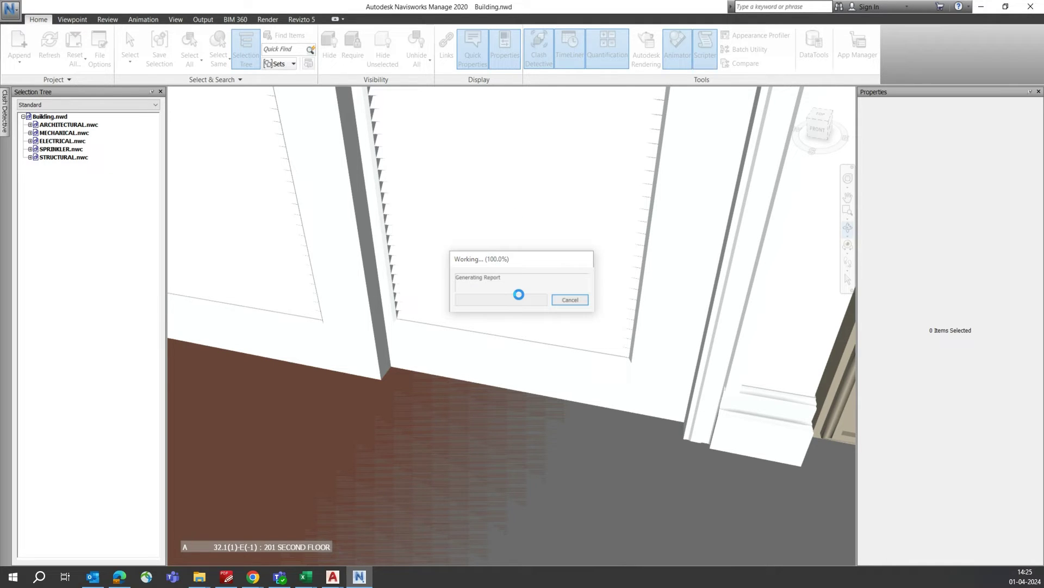
{"action": "middle_click_drag", "start_coordinate": [412, 301], "coordinate": [380, 299], "text": "shift"}
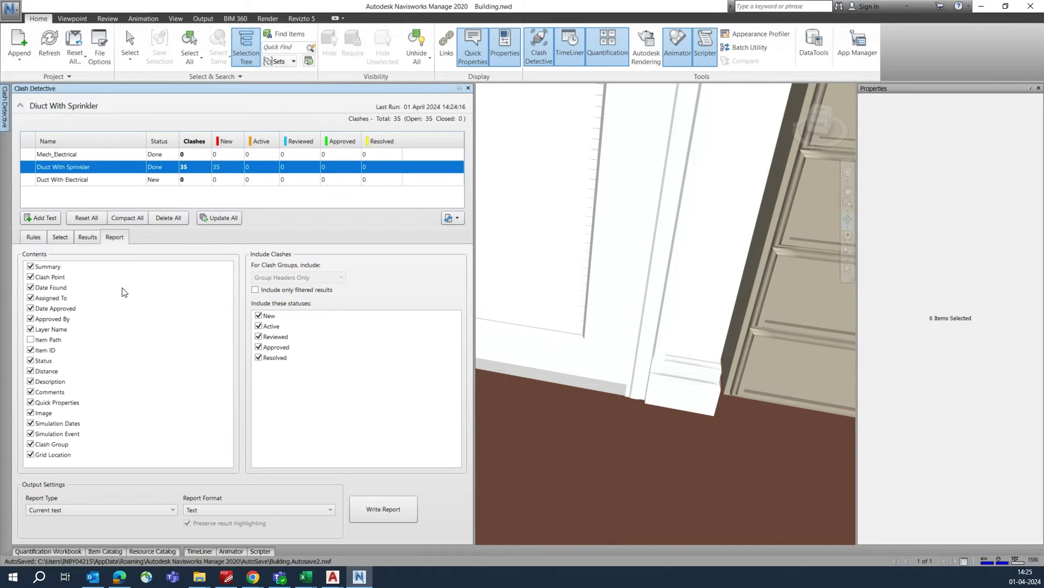
Review the selections and rules of the Diuct With Sprinkler test, and show Clash28 from its results
{"action": "left_click", "coordinate": [62, 236]}
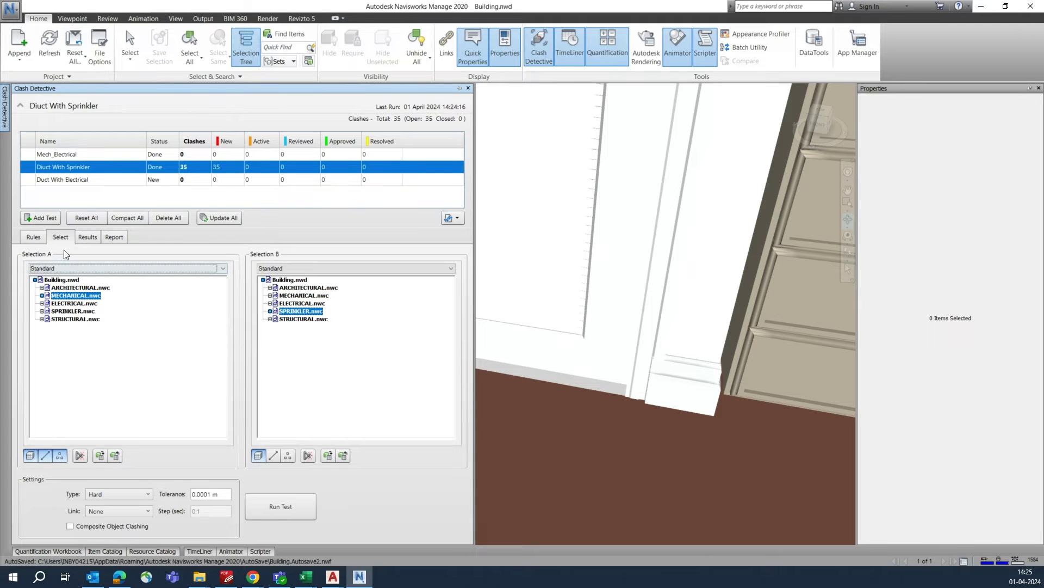
{"action": "left_click", "coordinate": [34, 237]}
{"action": "left_click", "coordinate": [89, 236]}
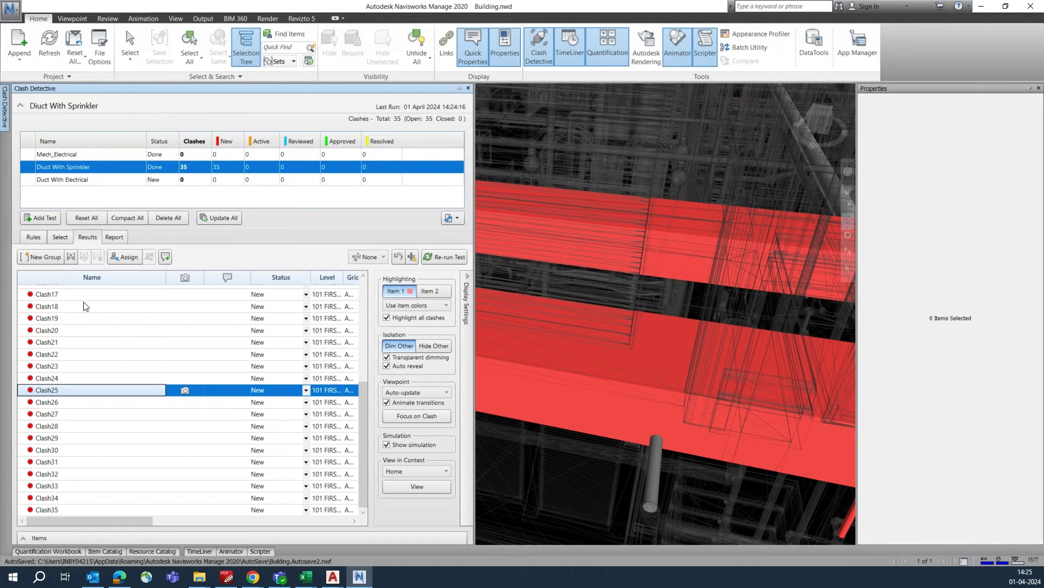
{"action": "left_click", "coordinate": [75, 429]}
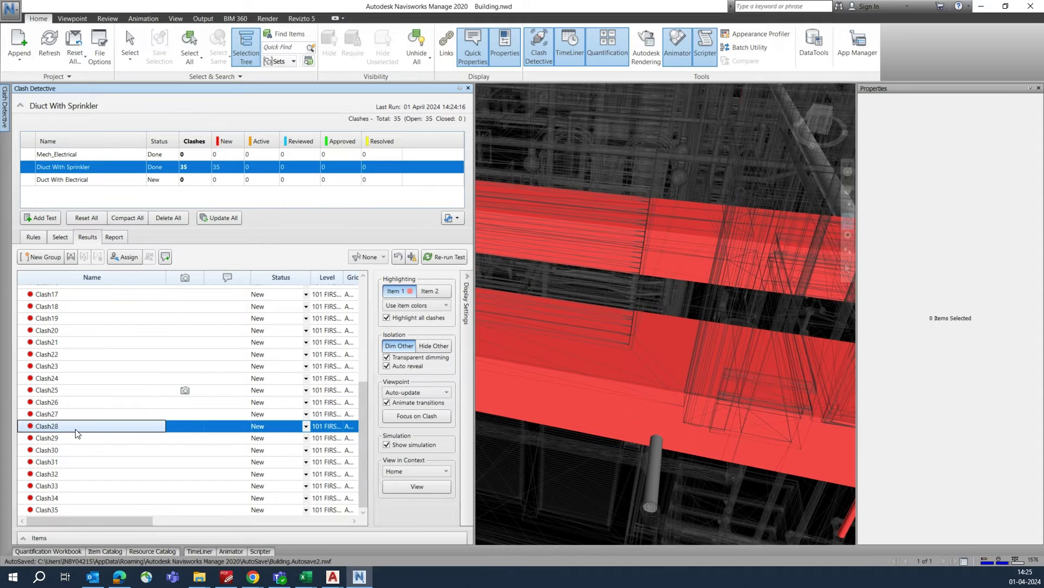
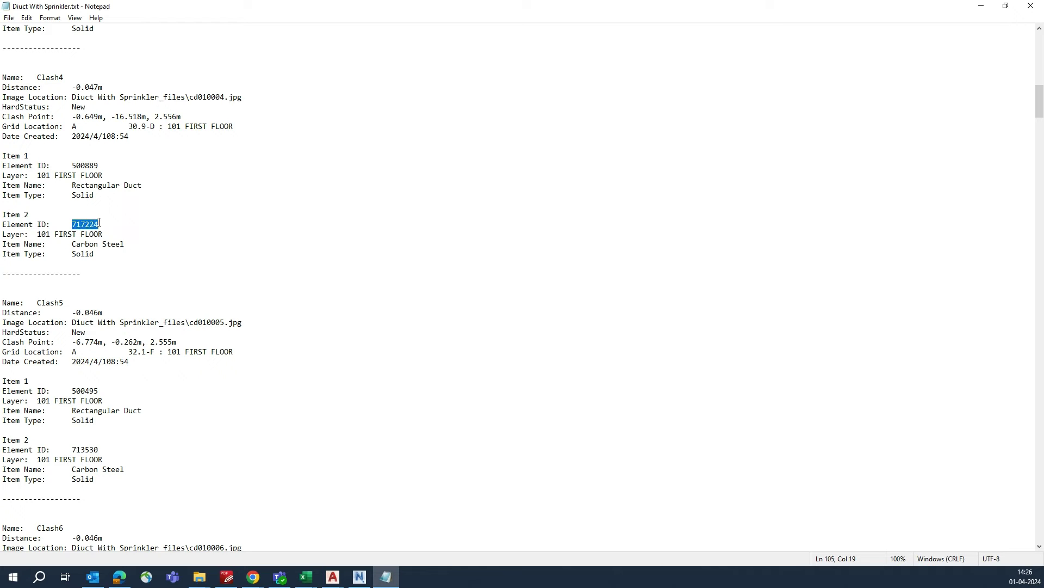
Review the clash entries of the Diuct With Sprinkler.txt report in Notepad and return to Navisworks
{"action": "scroll", "coordinate": [99, 222], "scroll_direction": "up", "scroll_amount": 20}
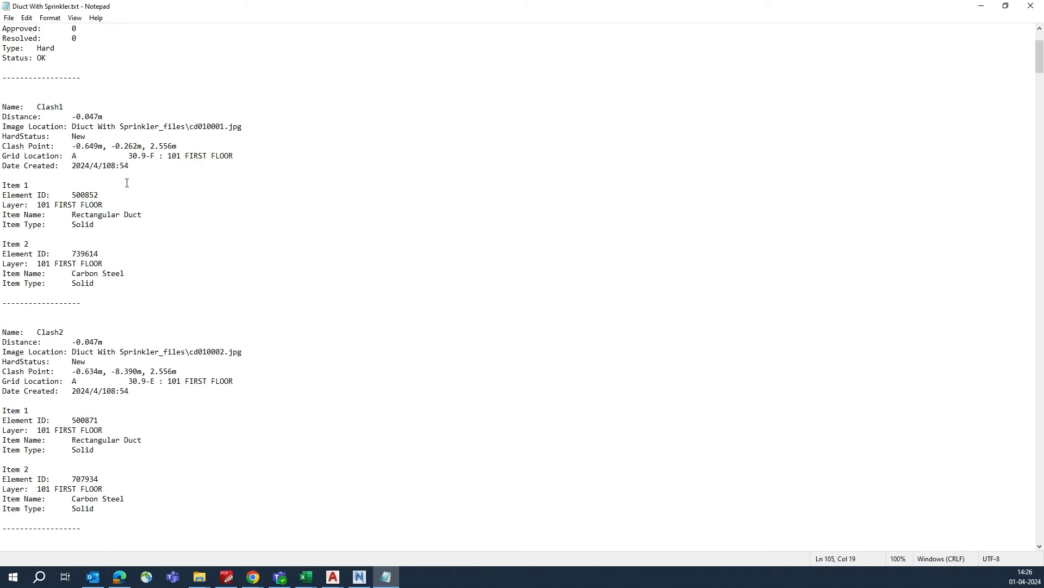
{"action": "scroll", "coordinate": [127, 182], "scroll_direction": "up", "scroll_amount": 4}
{"action": "left_click", "coordinate": [973, 7]}
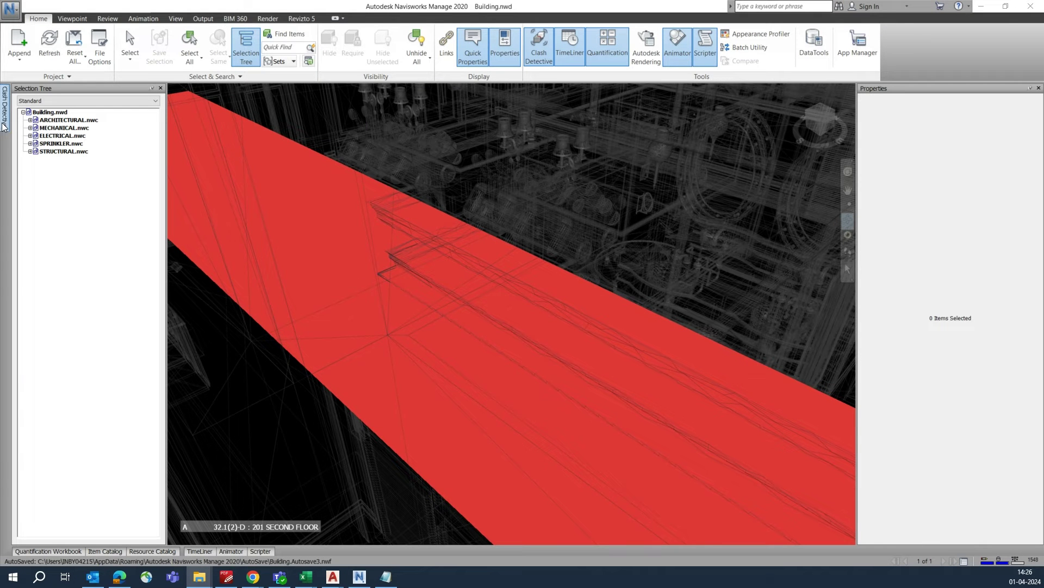
Set the status of Clash6 in the Diuct With Sprinkler results to Approved
{"action": "left_click", "coordinate": [3, 117]}
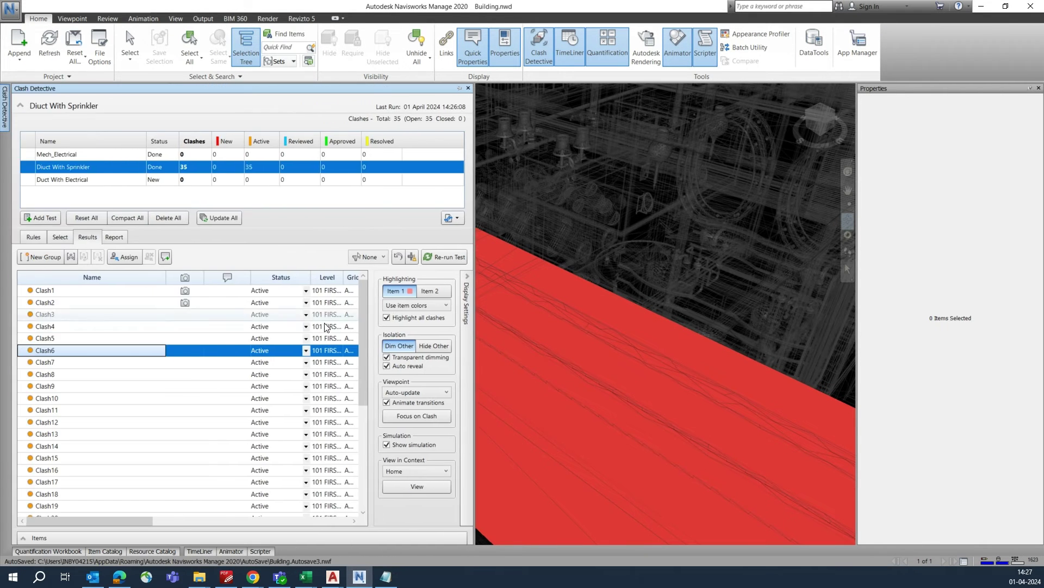
{"action": "left_click", "coordinate": [305, 352]}
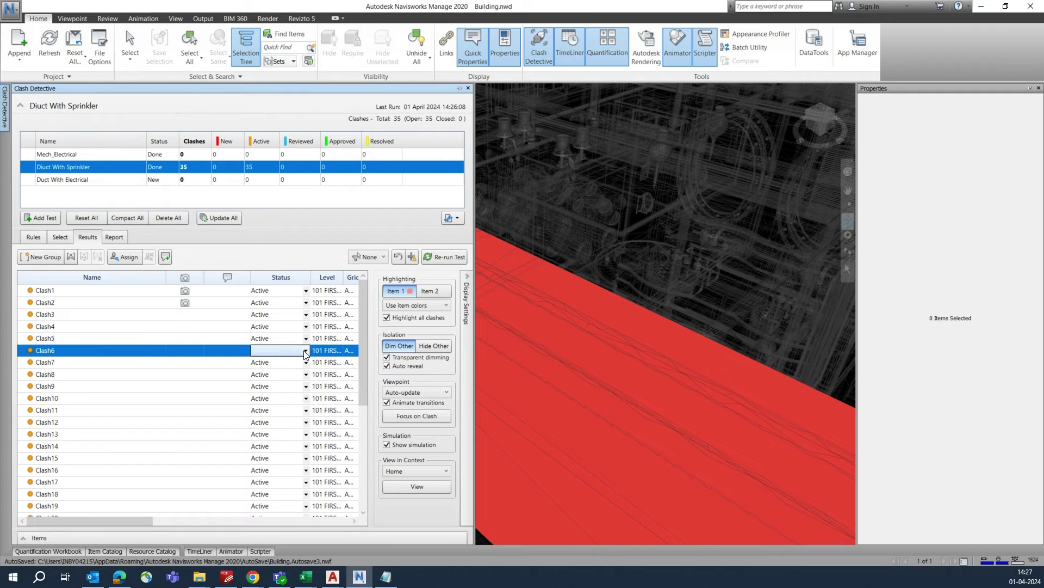
{"action": "left_click", "coordinate": [303, 351]}
{"action": "left_click", "coordinate": [275, 360]}
{"action": "left_click", "coordinate": [305, 350]}
{"action": "left_click", "coordinate": [272, 396]}
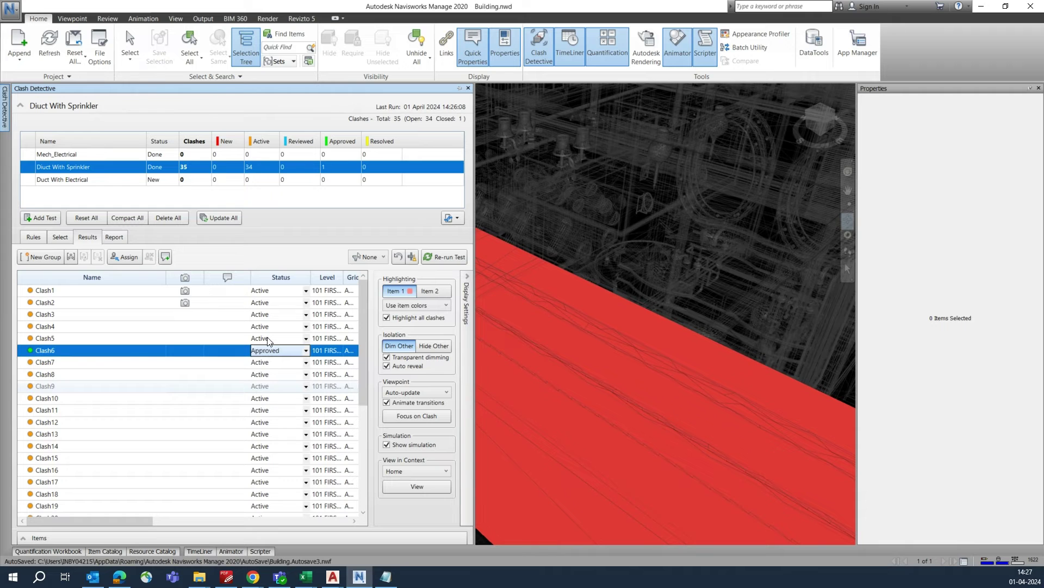
Set the status of Clash1 through Clash8 to Approved together, and show Clash9 in the model
{"action": "left_click", "coordinate": [53, 289]}
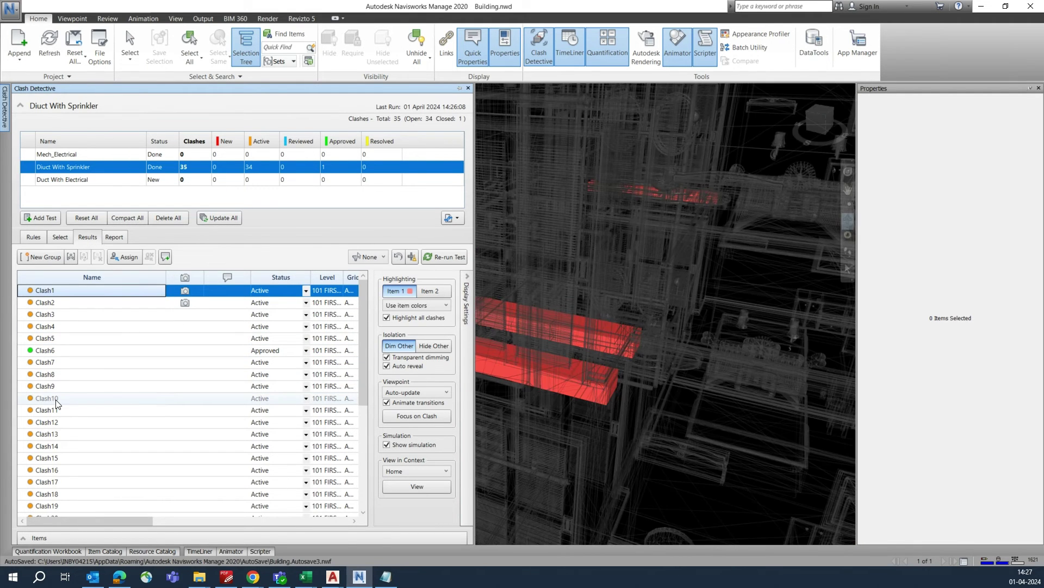
{"action": "left_click", "coordinate": [56, 403], "text": "ctrl"}
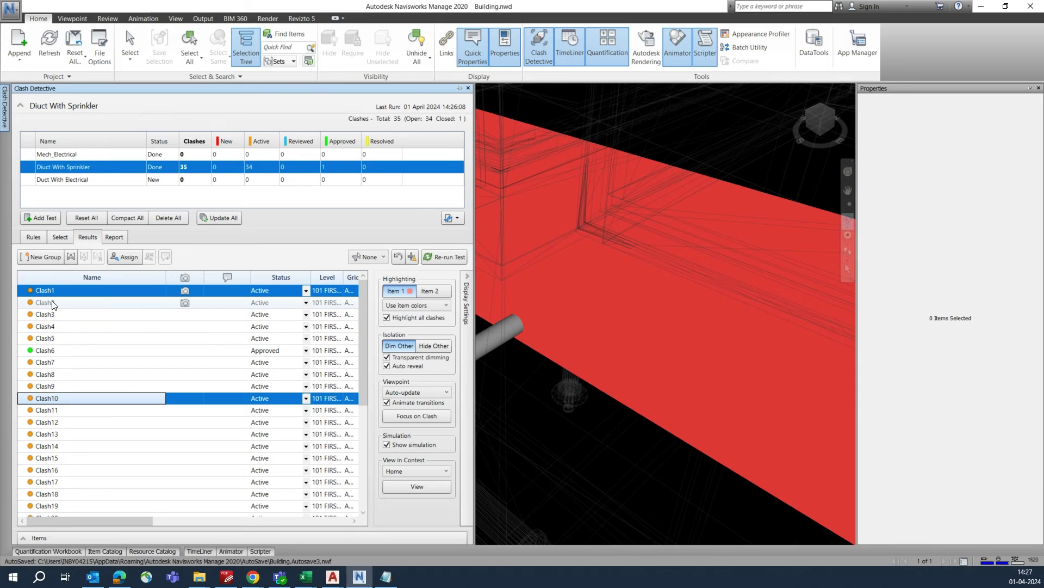
{"action": "left_click", "coordinate": [46, 387]}
{"action": "left_click", "coordinate": [48, 374], "text": "ctrl"}
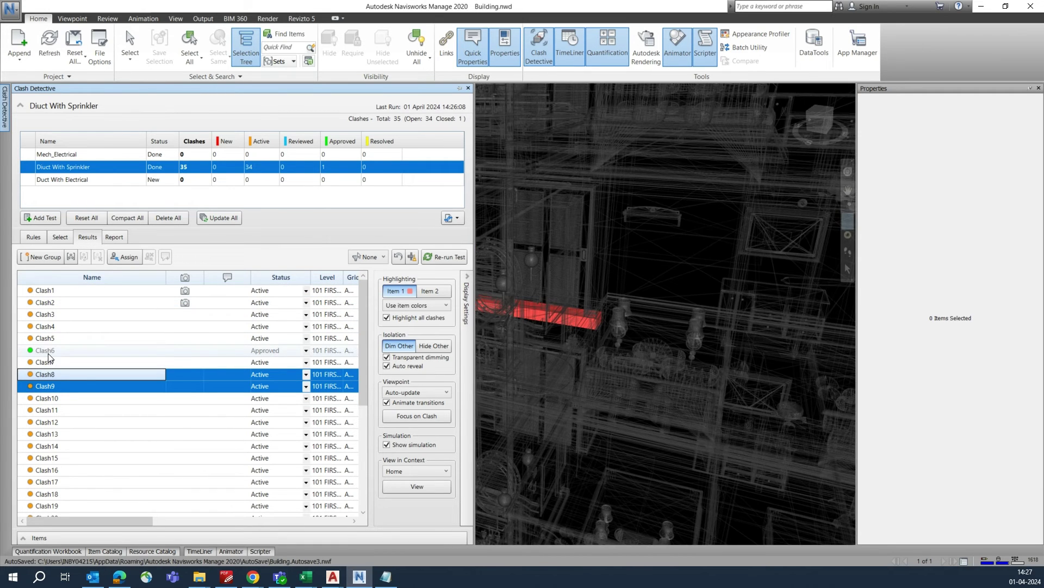
{"action": "left_click", "coordinate": [45, 290], "text": "shift"}
{"action": "left_click", "coordinate": [305, 291]}
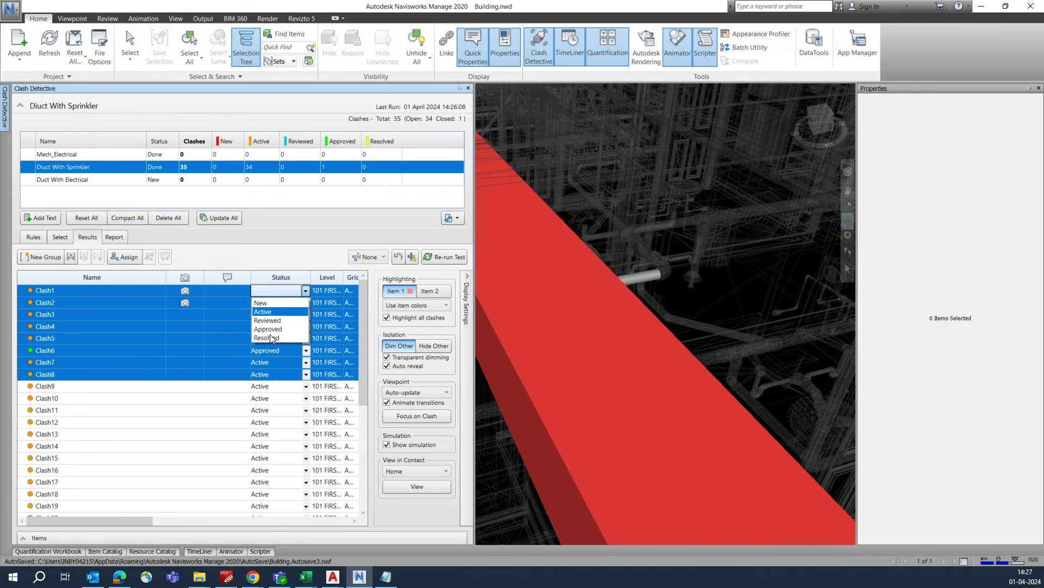
{"action": "left_click", "coordinate": [268, 329]}
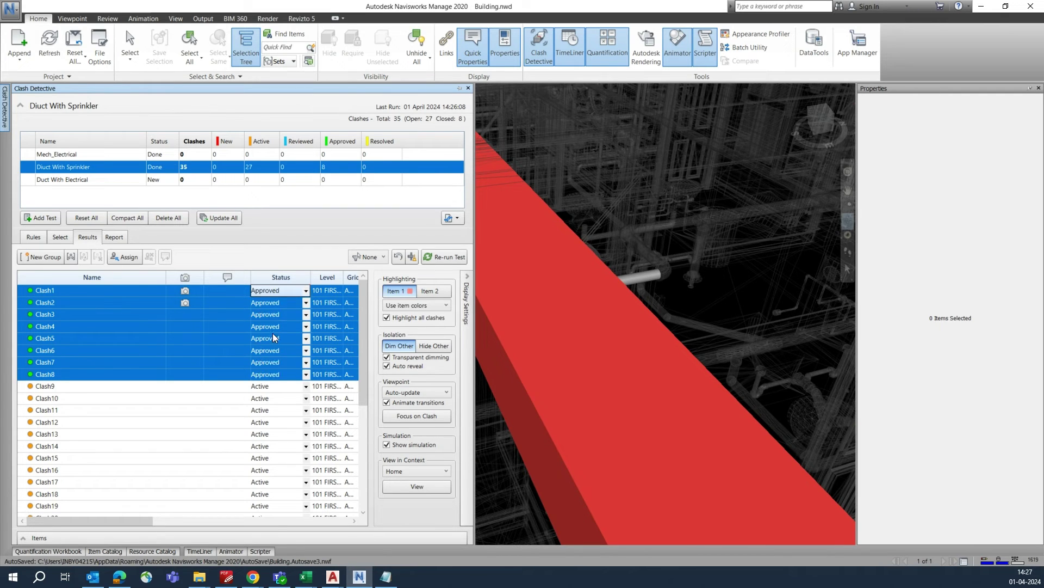
{"action": "left_click_drag", "start_coordinate": [701, 304], "coordinate": [173, 385]}
{"action": "left_click", "coordinate": [173, 385]}
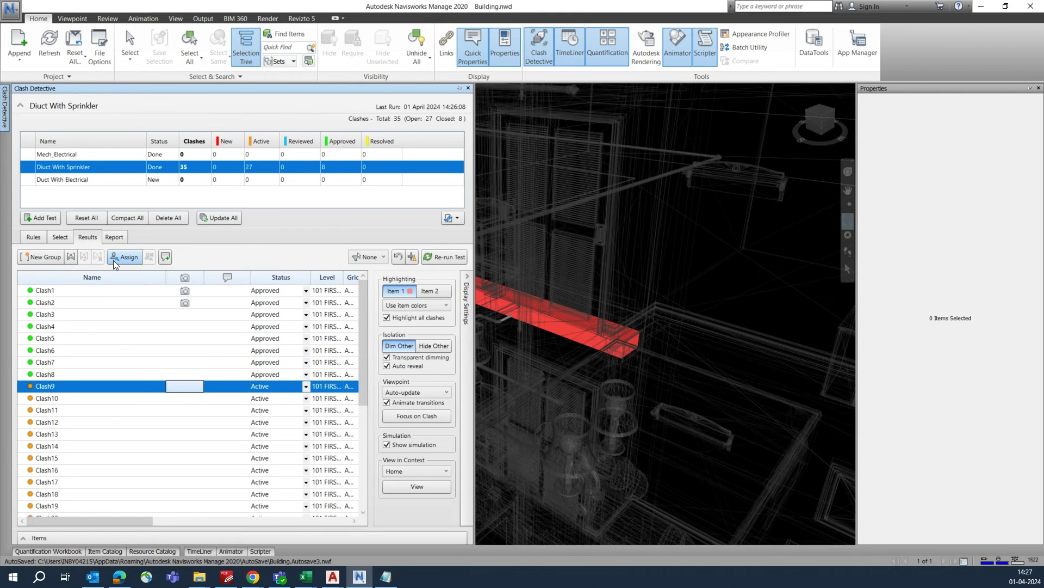
Run the Duct With Electrical test with MECHANICAL.nwc as Selection A and ELECTRICAL.nwc as Selection B
{"action": "left_click", "coordinate": [62, 183]}
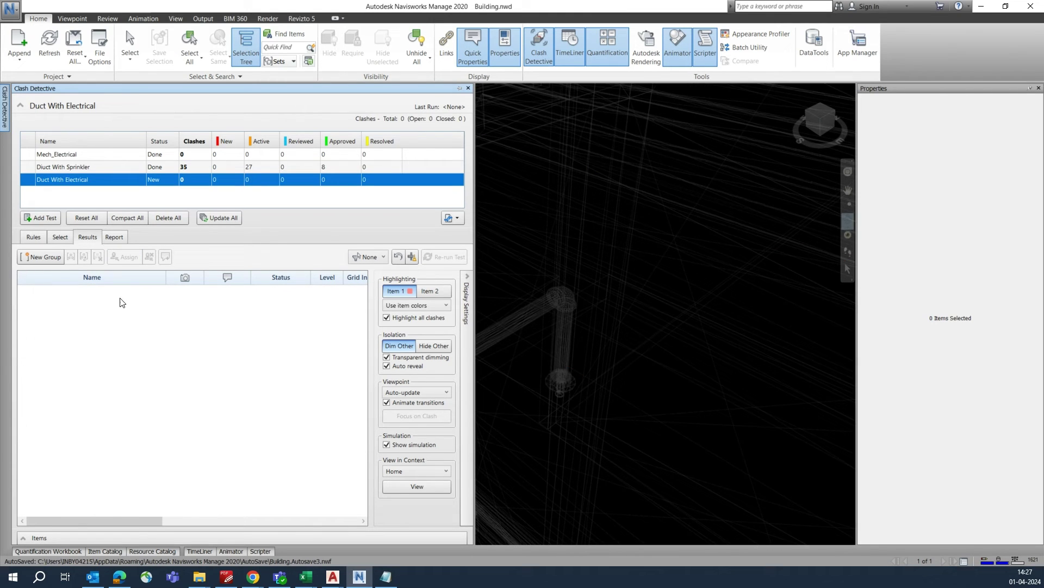
{"action": "left_click", "coordinate": [59, 237]}
{"action": "left_click", "coordinate": [35, 279]}
{"action": "left_click", "coordinate": [35, 279]}
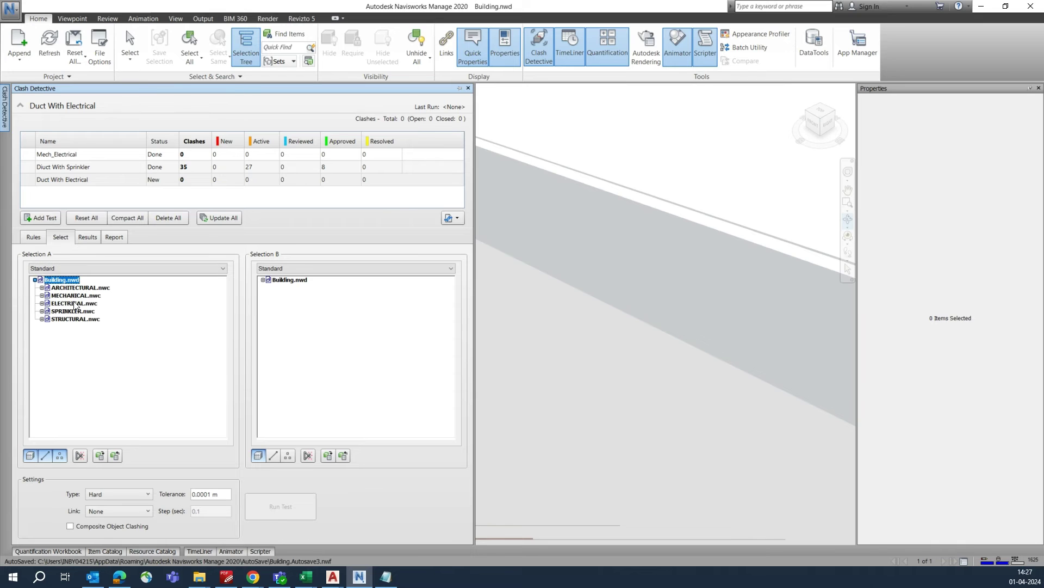
{"action": "left_click", "coordinate": [75, 304]}
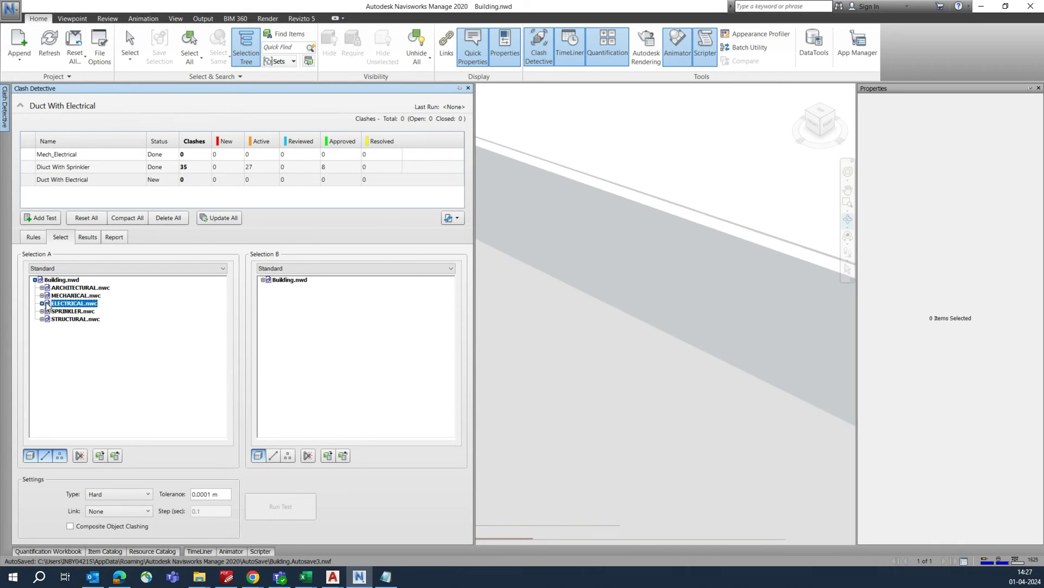
{"action": "left_click", "coordinate": [95, 296]}
{"action": "left_click", "coordinate": [262, 280]}
{"action": "left_click", "coordinate": [297, 303]}
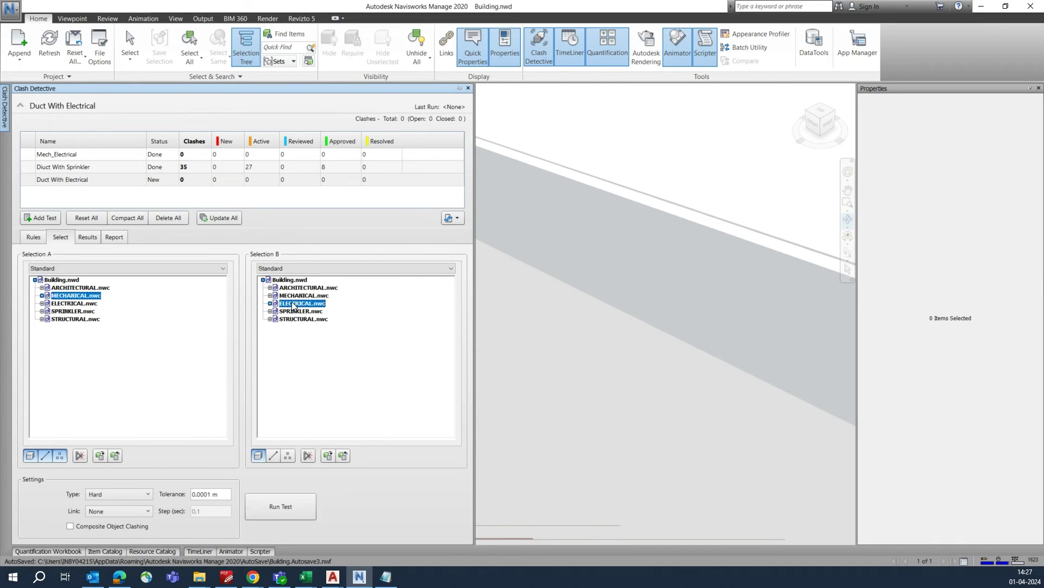
{"action": "left_click", "coordinate": [280, 507]}
Change Selection A of the Duct With Electrical test to ELECTRICAL.nwc and run the test again
{"action": "scroll", "coordinate": [652, 340], "scroll_direction": "down", "scroll_amount": 10}
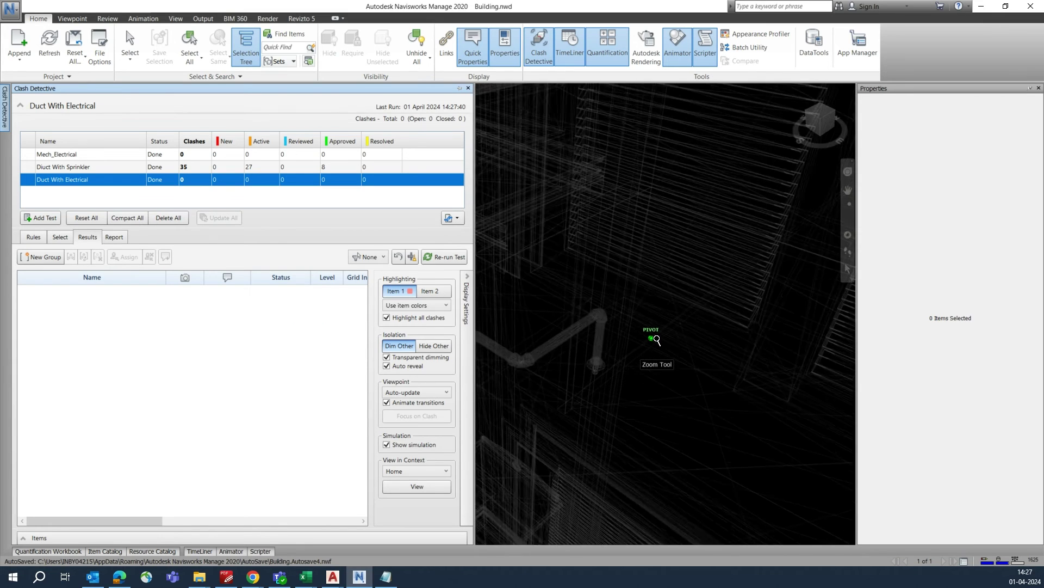
{"action": "mouse_move", "coordinate": [653, 344]}
{"action": "middle_mouse_down", "text": "shift"}
{"action": "mouse_move", "coordinate": [630, 289]}
{"action": "mouse_move", "coordinate": [602, 338]}
{"action": "mouse_move", "coordinate": [478, 325]}
{"action": "middle_mouse_up", "text": "shift"}
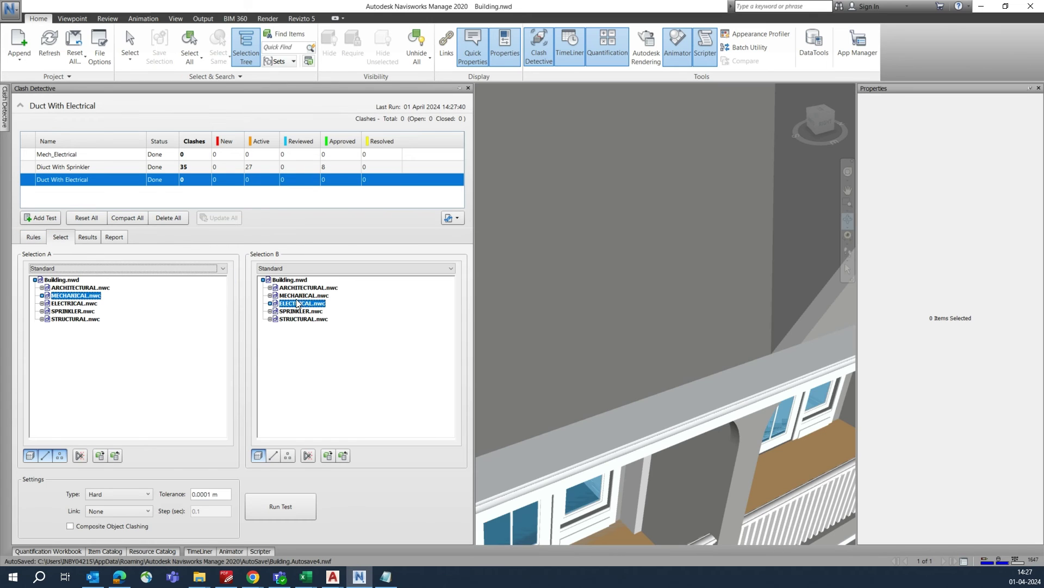
{"action": "left_click", "coordinate": [74, 303]}
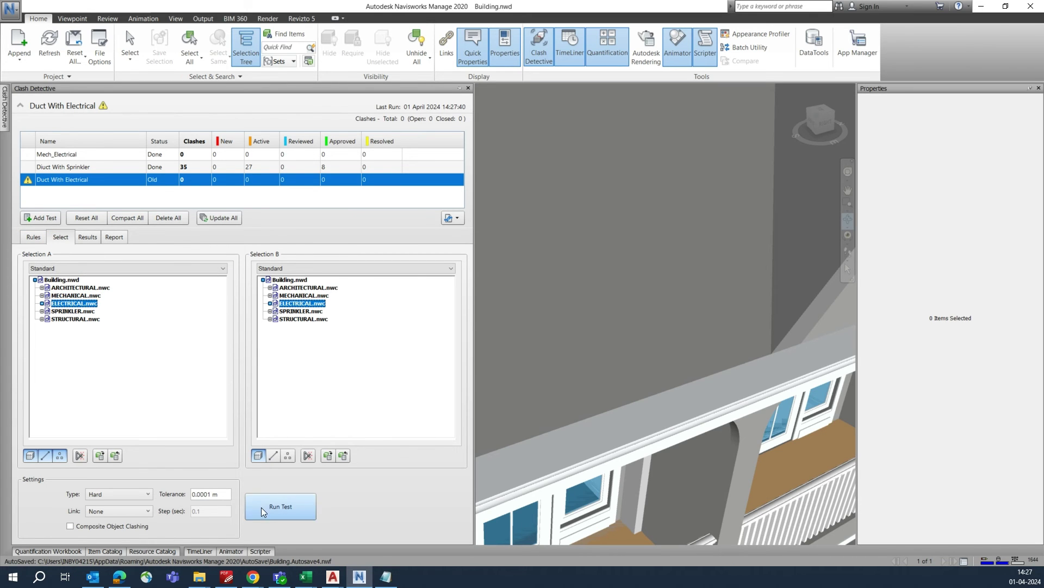
{"action": "left_click", "coordinate": [281, 506]}
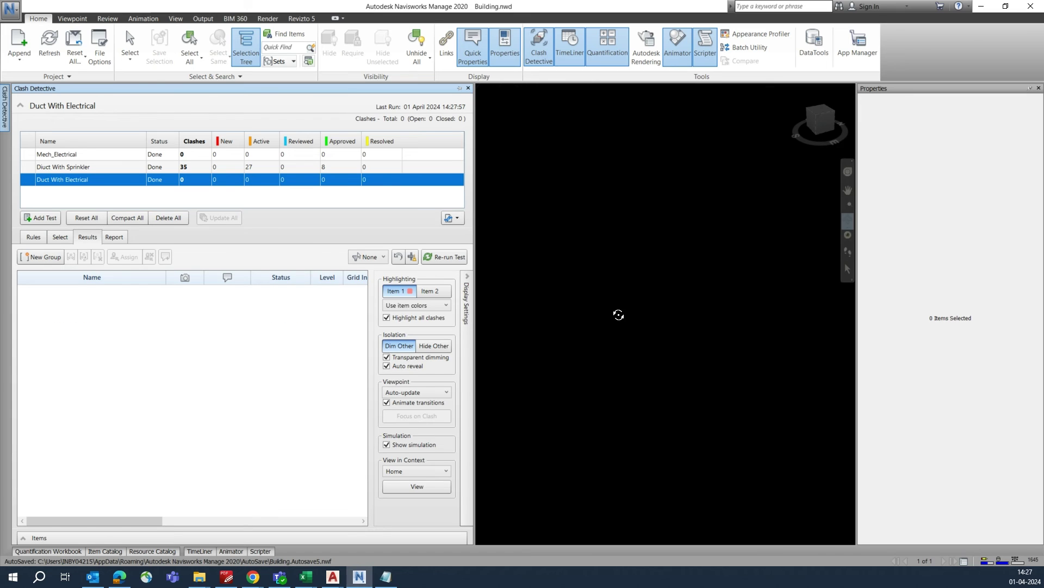
Run the Mech_Electrical test again with Building.nwd as Selection A and ELECTRICAL.nwc as Selection B
{"action": "left_click", "coordinate": [59, 156]}
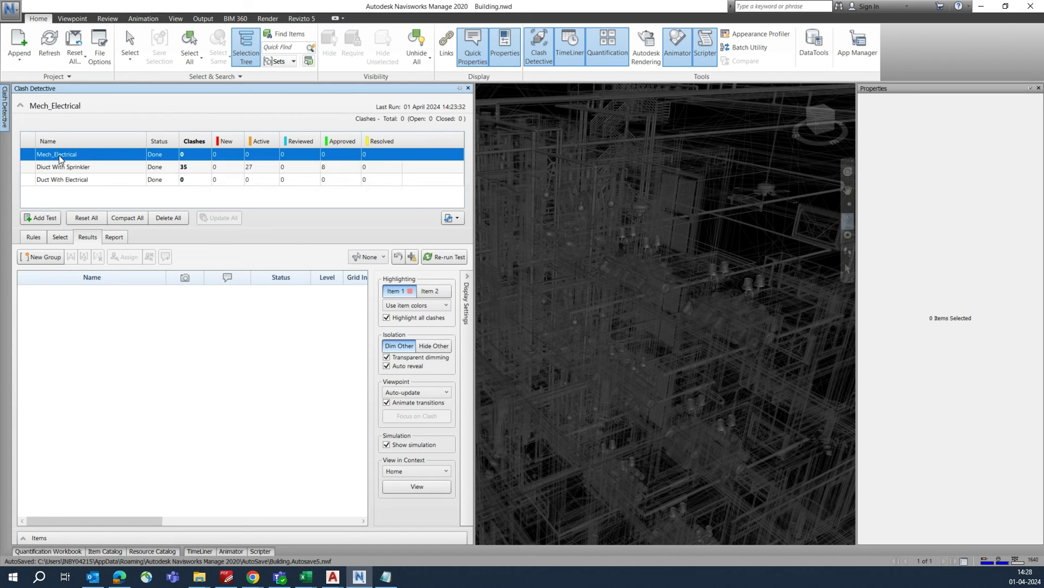
{"action": "left_click", "coordinate": [50, 240]}
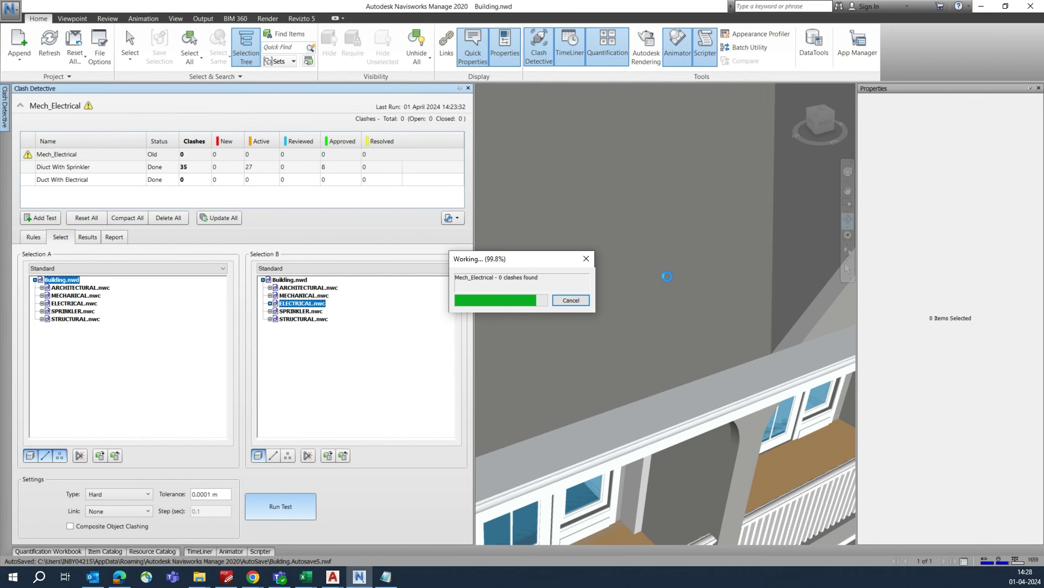
Inspect the Mech_Electrical clashes in the model, showing Clash1, Clash3, Clash5 and Clash7
{"action": "scroll", "coordinate": [612, 292], "scroll_direction": "down", "scroll_amount": 3}
{"action": "scroll", "coordinate": [676, 299], "scroll_direction": "up", "scroll_amount": 5}
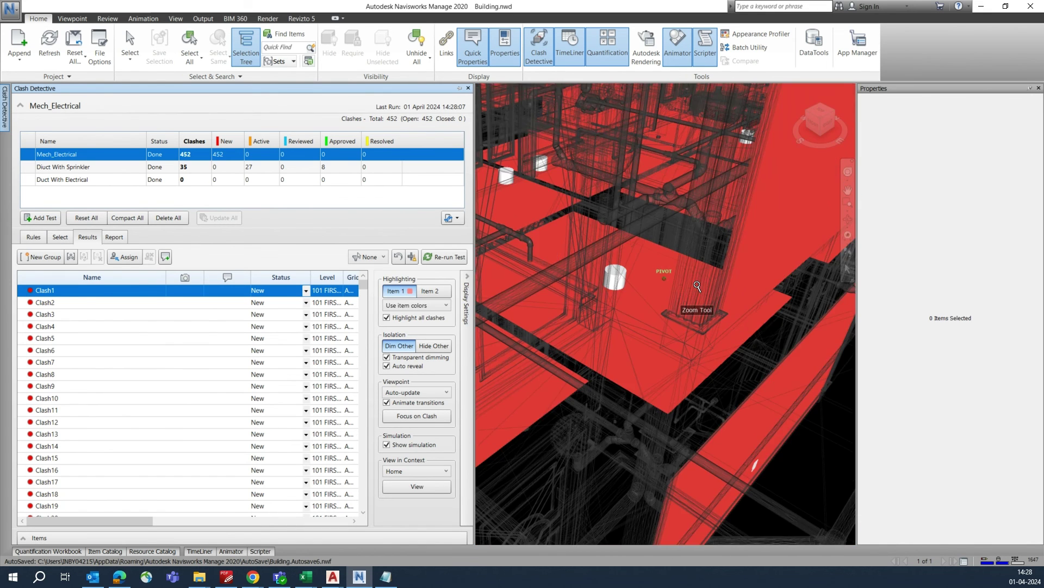
{"action": "scroll", "coordinate": [669, 326], "scroll_direction": "down", "scroll_amount": 3}
{"action": "mouse_move", "coordinate": [669, 326]}
{"action": "middle_mouse_down", "text": "shift"}
{"action": "mouse_move", "coordinate": [664, 348]}
{"action": "mouse_move", "coordinate": [660, 331]}
{"action": "mouse_move", "coordinate": [674, 329]}
{"action": "mouse_move", "coordinate": [766, 358]}
{"action": "mouse_move", "coordinate": [711, 350]}
{"action": "middle_mouse_up", "text": "shift"}
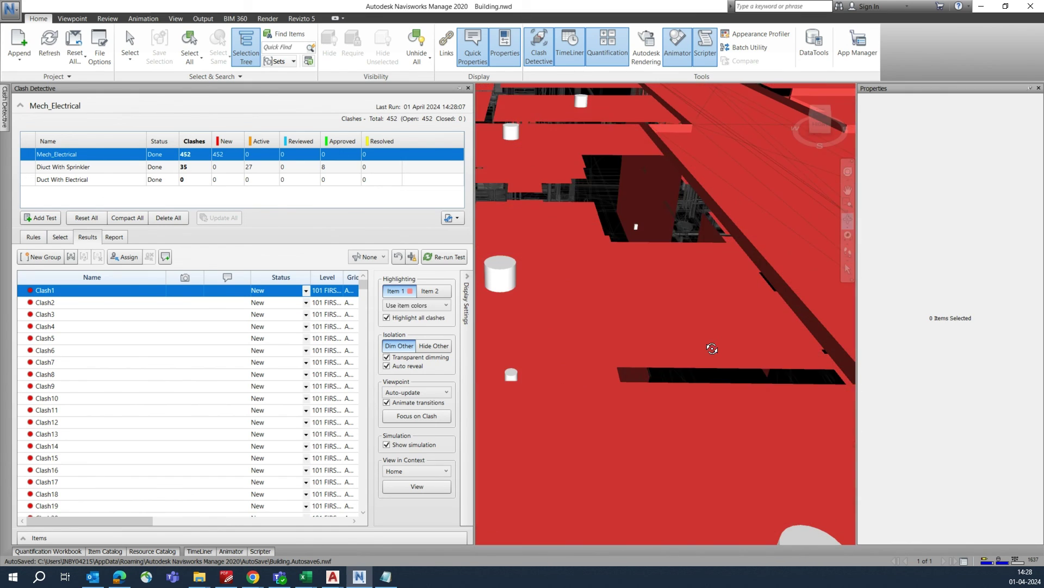
{"action": "left_click", "coordinate": [89, 314]}
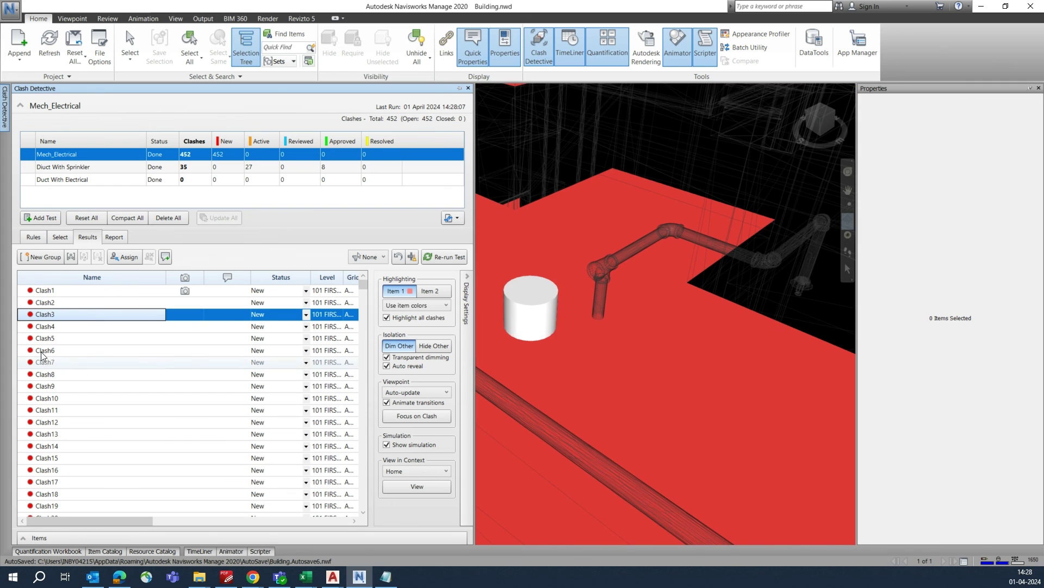
{"action": "left_click", "coordinate": [71, 339]}
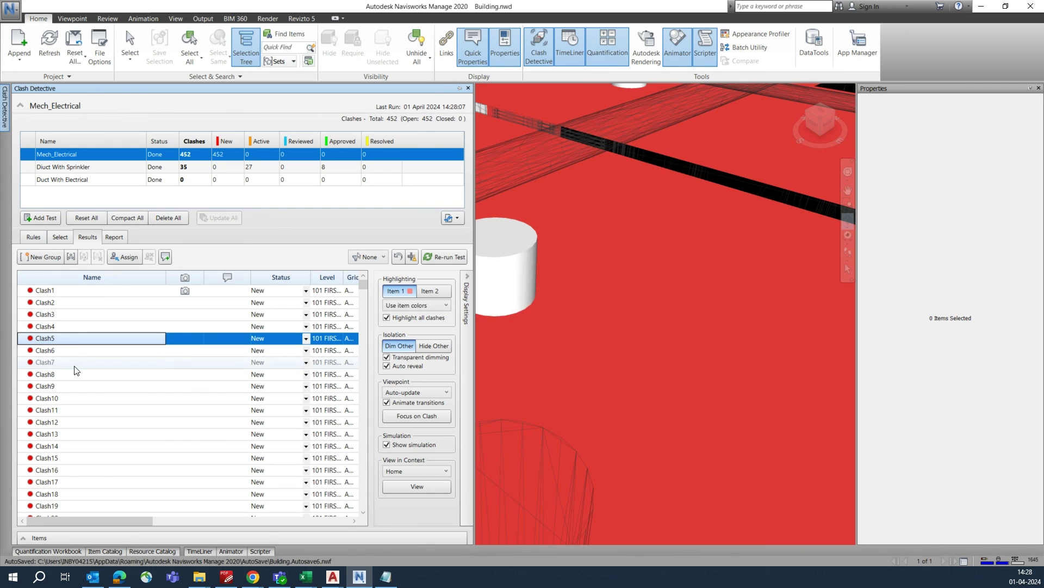
{"action": "left_click", "coordinate": [75, 363]}
Review the report contents and available report formats for the Mech_Electrical test
{"action": "left_click", "coordinate": [113, 238]}
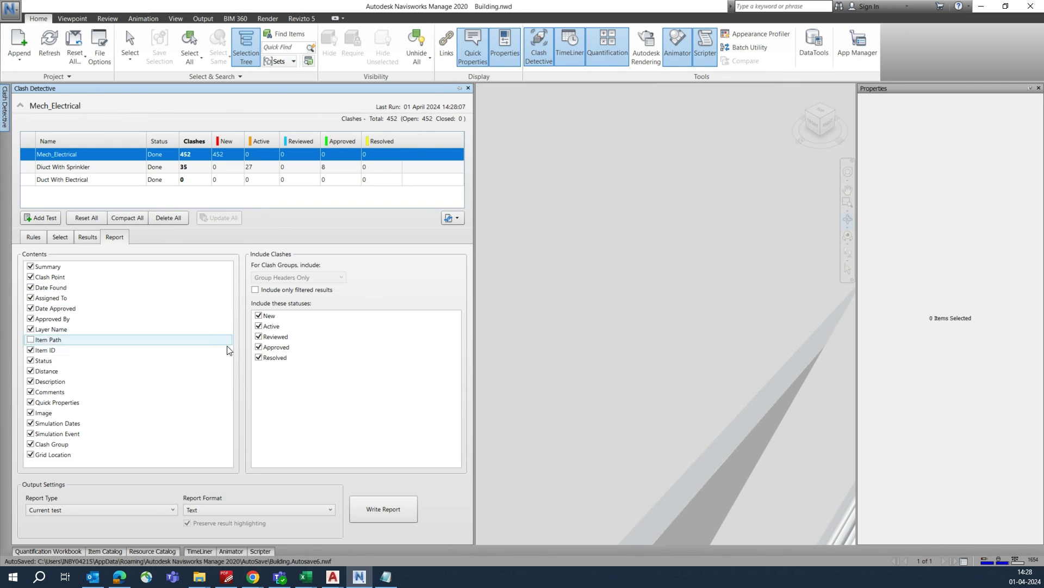
{"action": "left_click", "coordinate": [198, 508]}
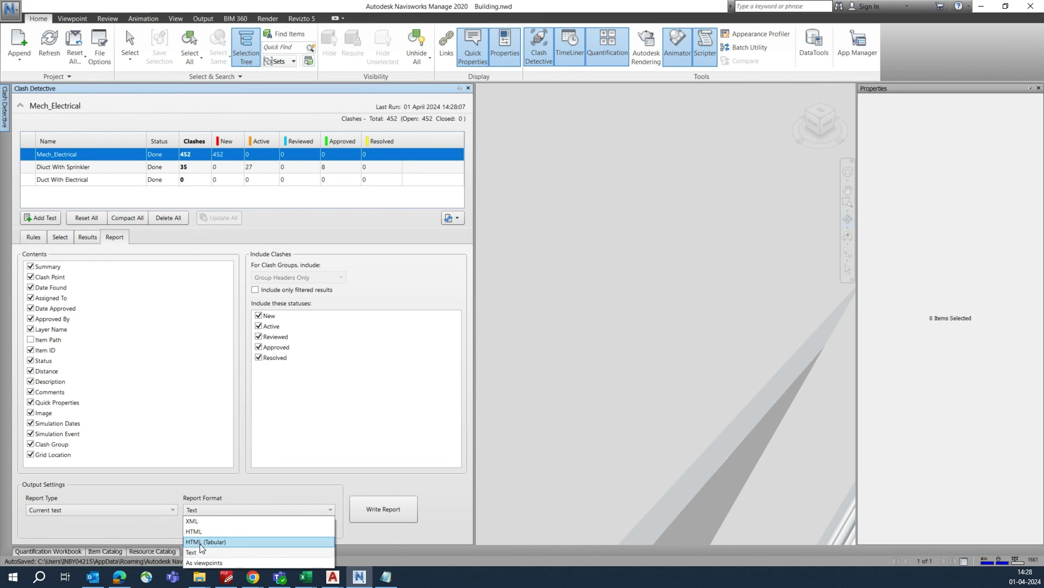
{"action": "left_click", "coordinate": [358, 435]}
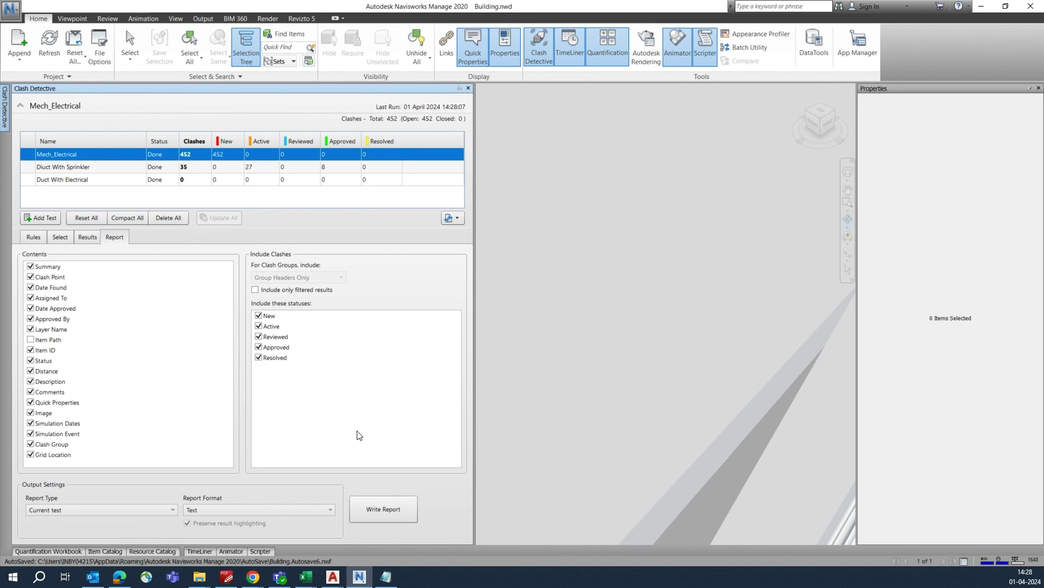